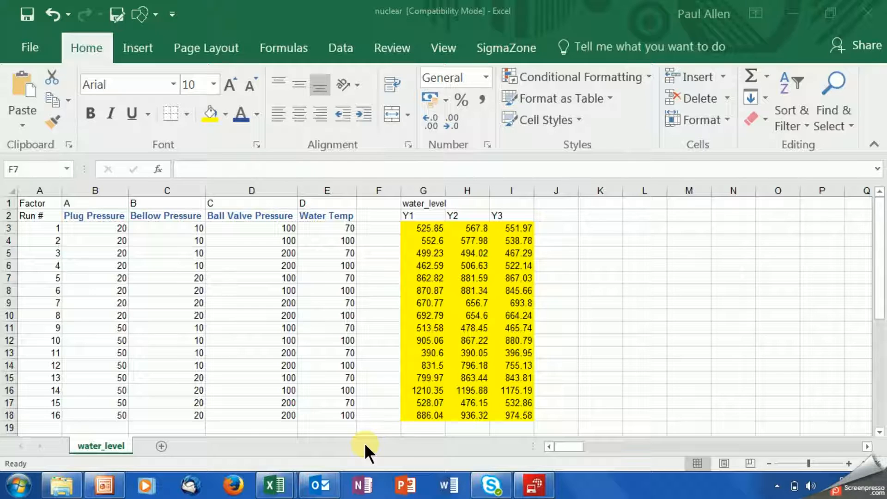
- Review the 16 experimental runs and the highlighted Y1 to Y3 water_level responses, dismissing the system notification
left_click(55, 415)
left_click(59, 416)
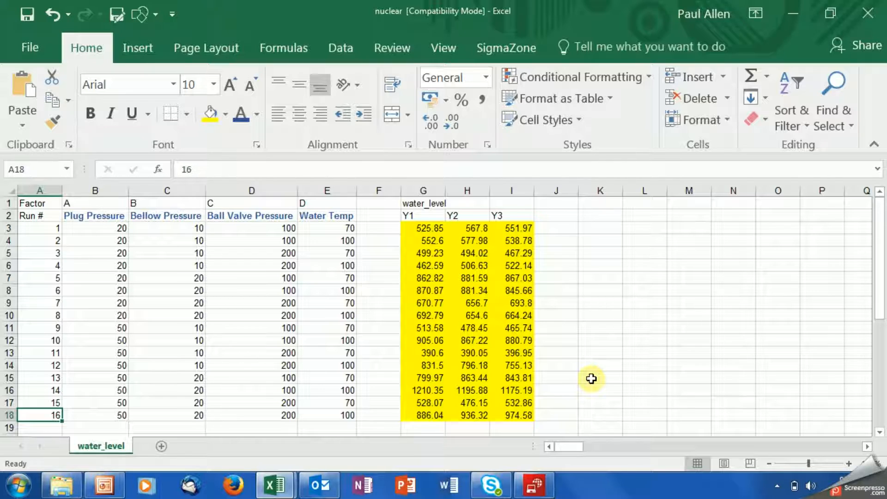
left_click_drag(423, 227, 509, 415)
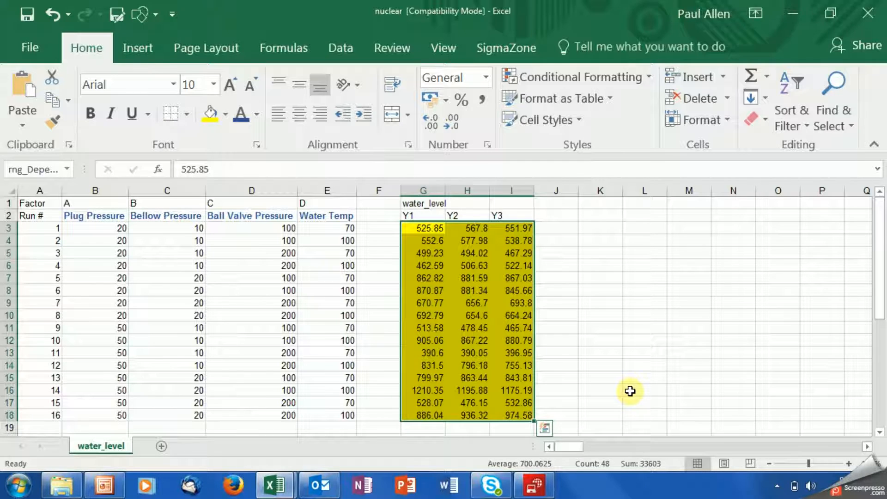
left_click(630, 391)
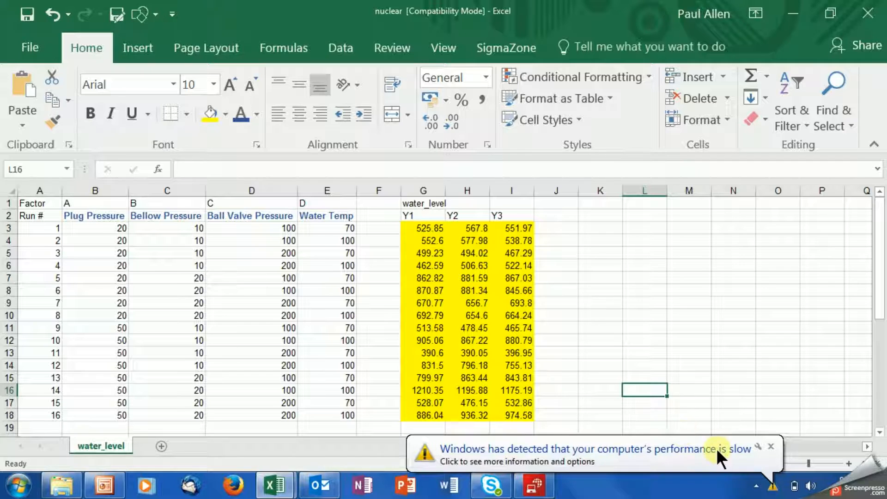
left_click(769, 445)
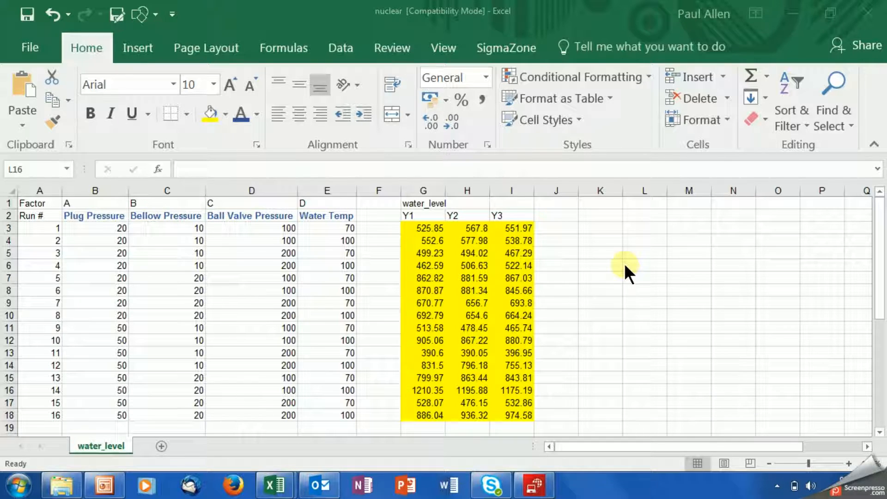
- Create DOE PRO marginal means plots of water_level for both Y-hat and S-hat
left_click(507, 50)
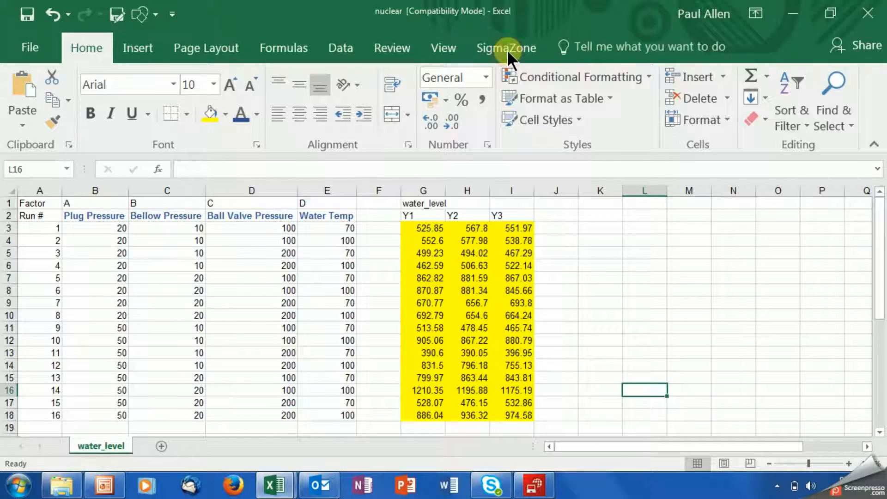
left_click(506, 49)
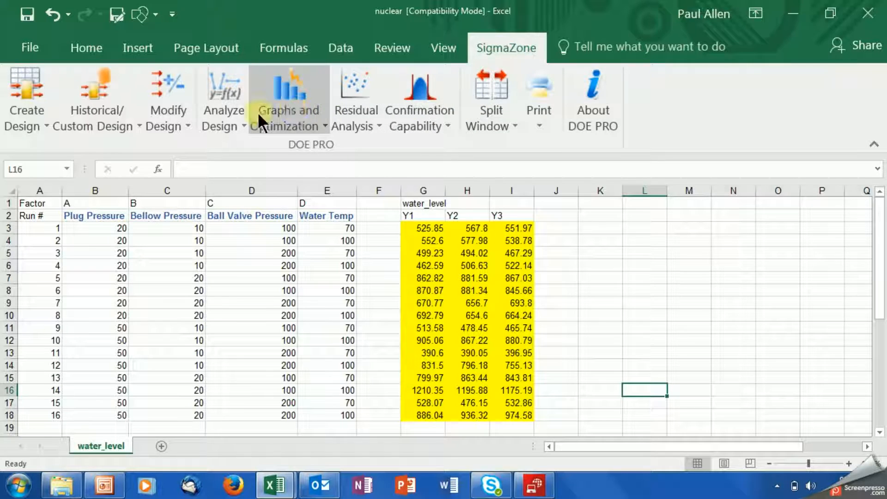
left_click(226, 120)
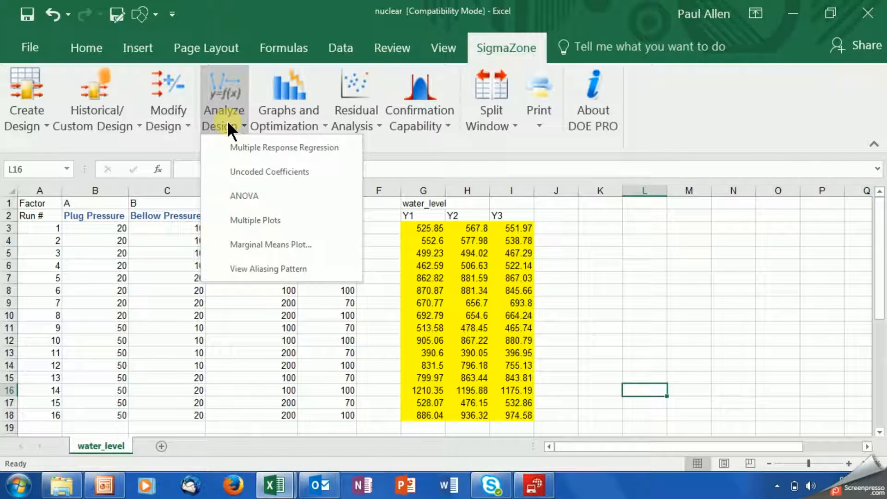
left_click(276, 245)
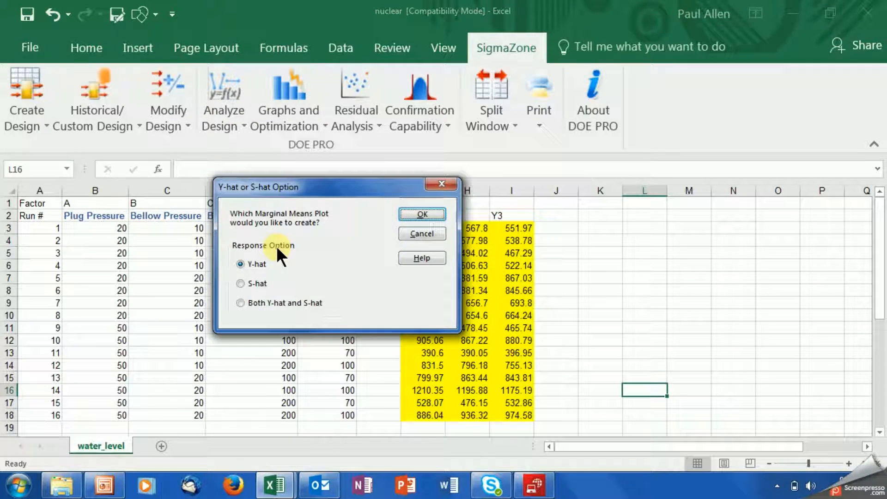
left_click(245, 304)
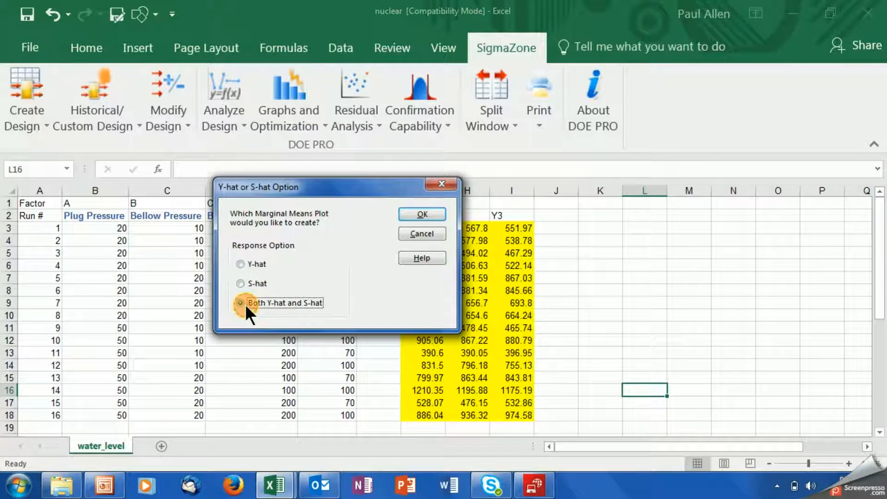
left_click(414, 214)
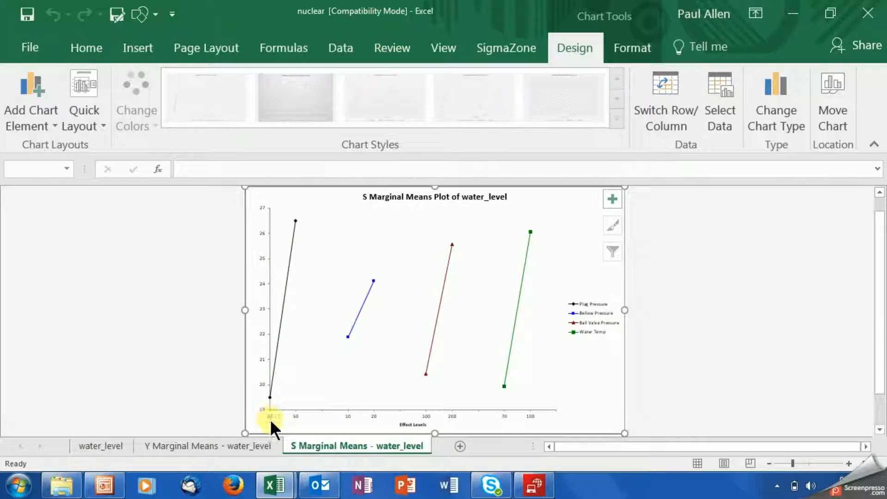
- Compare the factor effects on the Y marginal means plot with those on the S marginal means plot
left_click(229, 444)
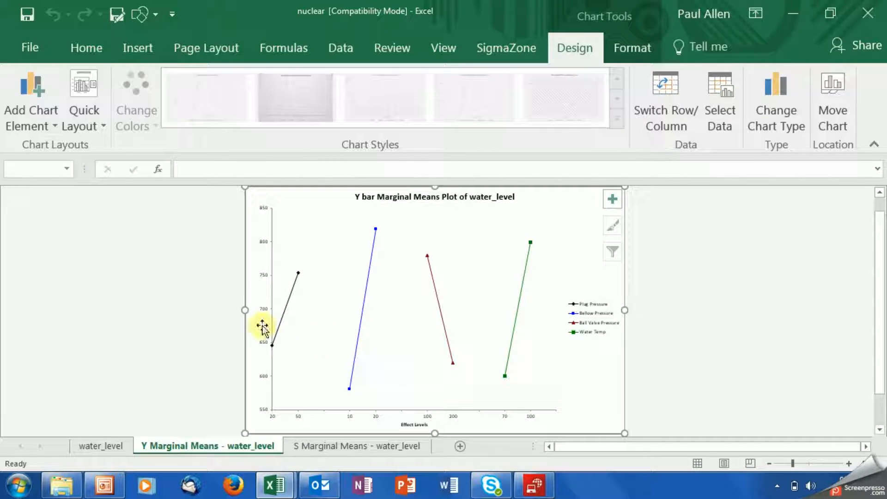
mouse_move(272, 345)
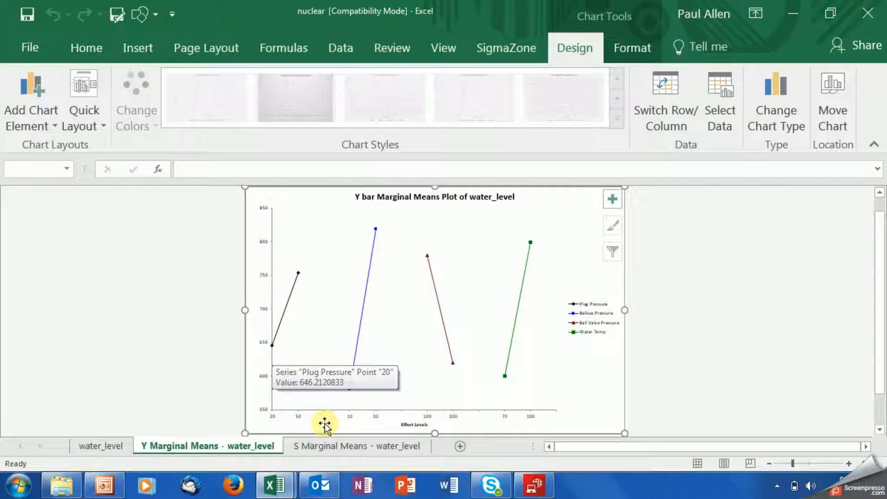
left_click(338, 444)
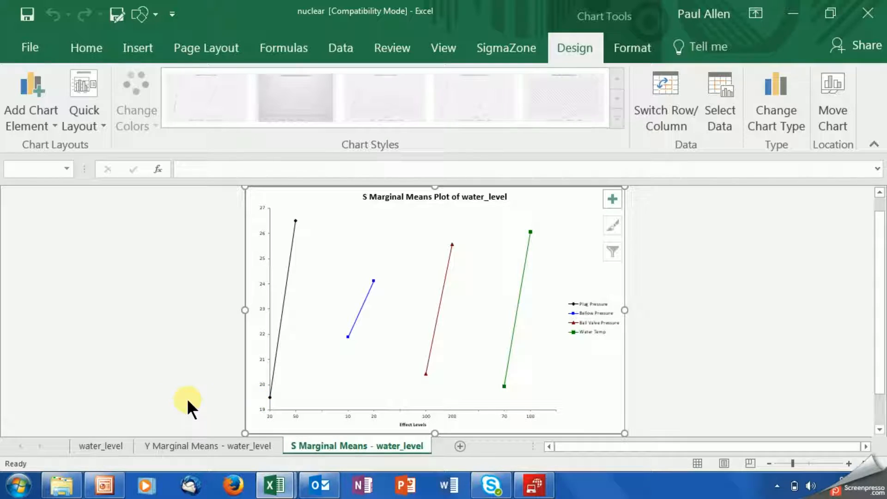
- Run a Multiple Response Regression on the water_level design data
left_click(115, 445)
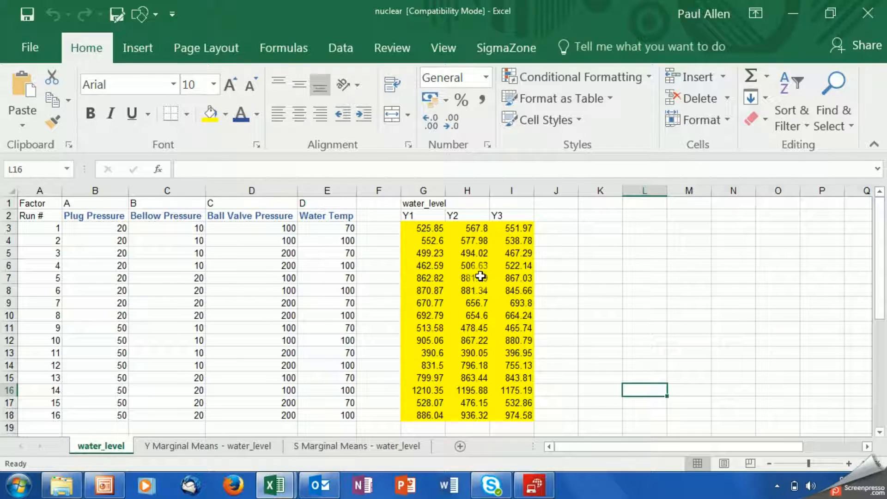
left_click(494, 51)
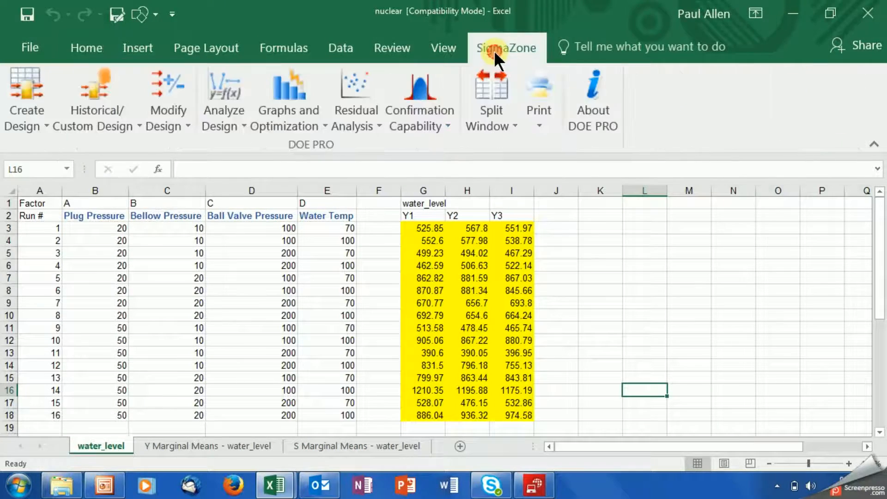
left_click(229, 121)
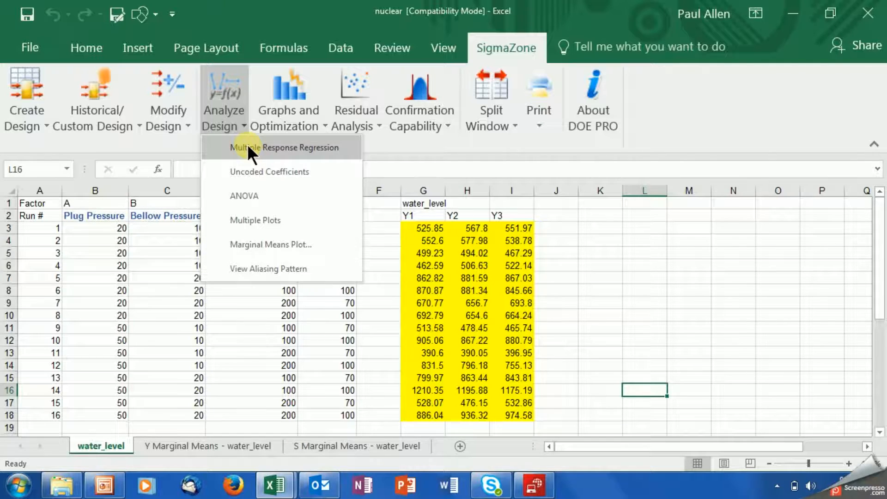
left_click(247, 147)
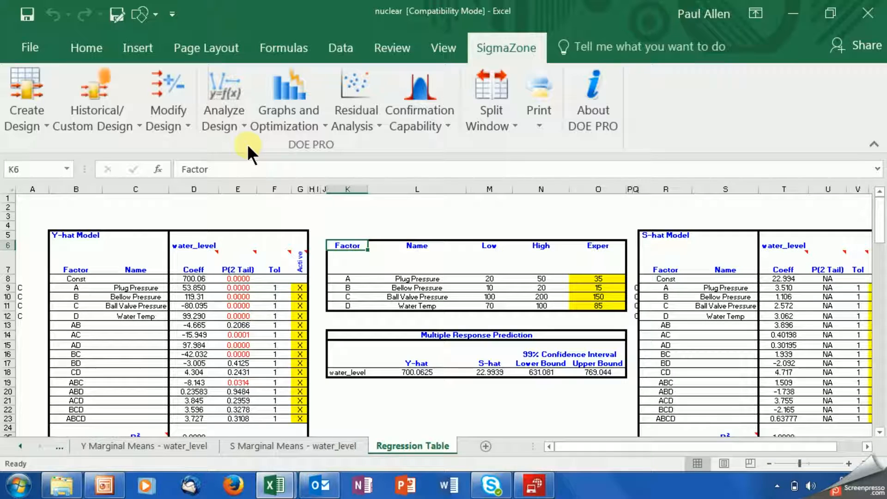
- Examine the regression table's Y-hat model, S-hat model, factor settings with multiple response prediction, and the Y-hat R² value
left_click_drag(80, 241, 301, 355)
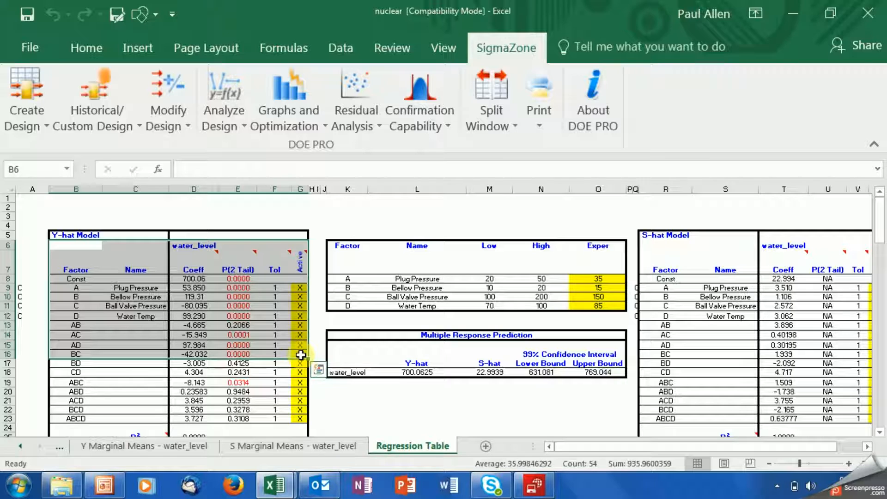
left_click(60, 237)
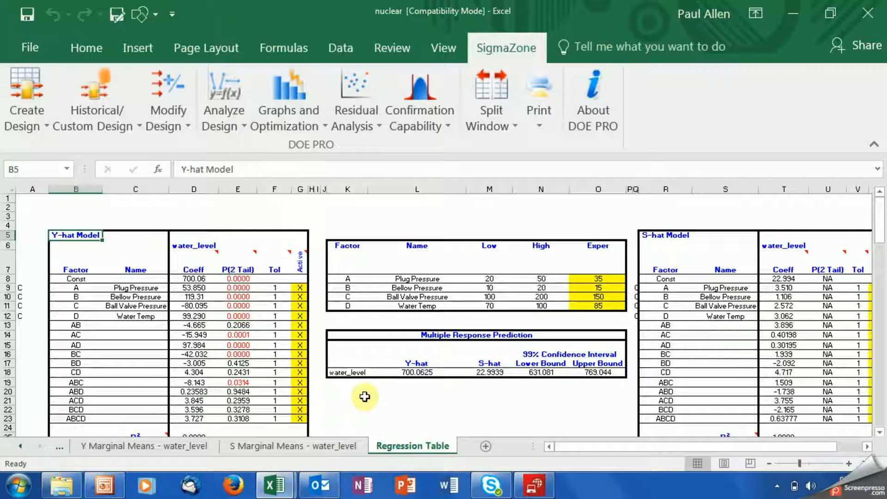
left_click(867, 446)
left_click(867, 447)
left_click_drag(570, 232, 792, 403)
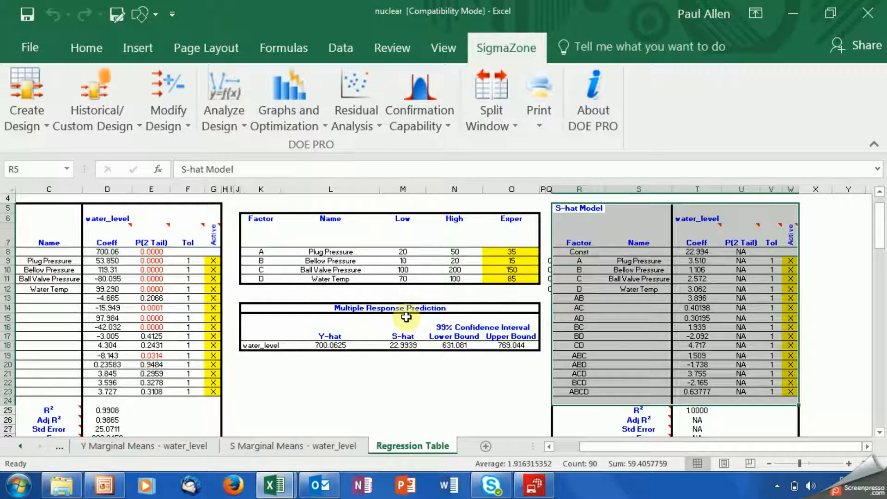
left_click_drag(266, 251, 504, 347)
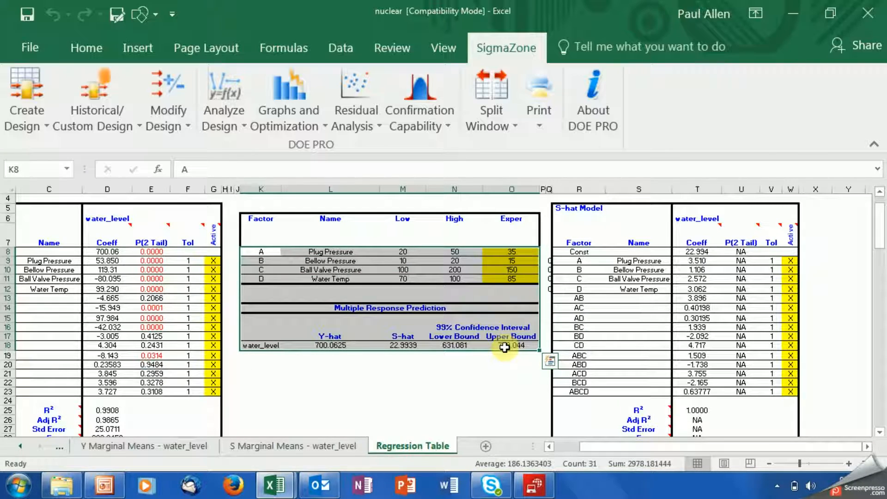
left_click(549, 447)
left_click(549, 446)
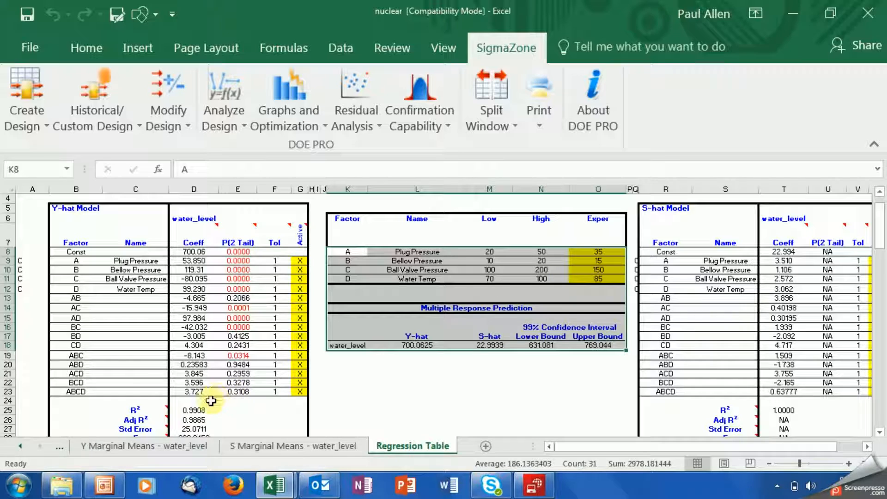
left_click(198, 411)
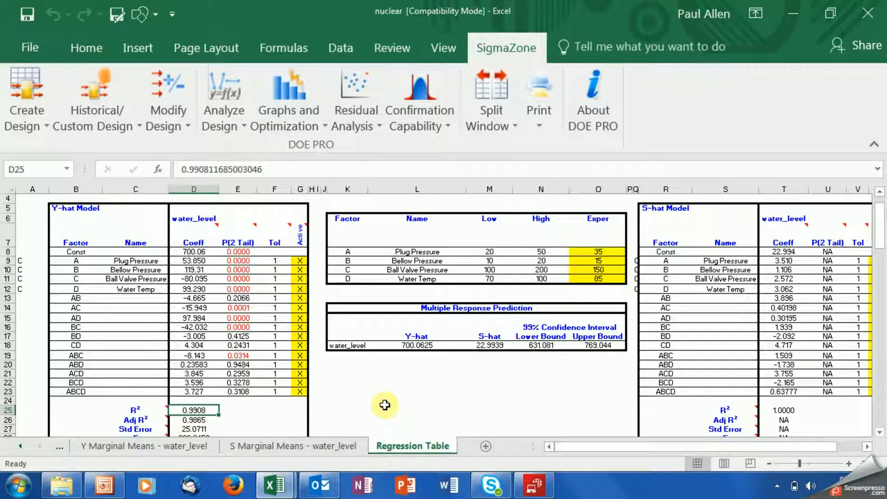
- Switch to PowerPoint and present the "Improve - Regression Model" slide as a slide show
left_click(113, 488)
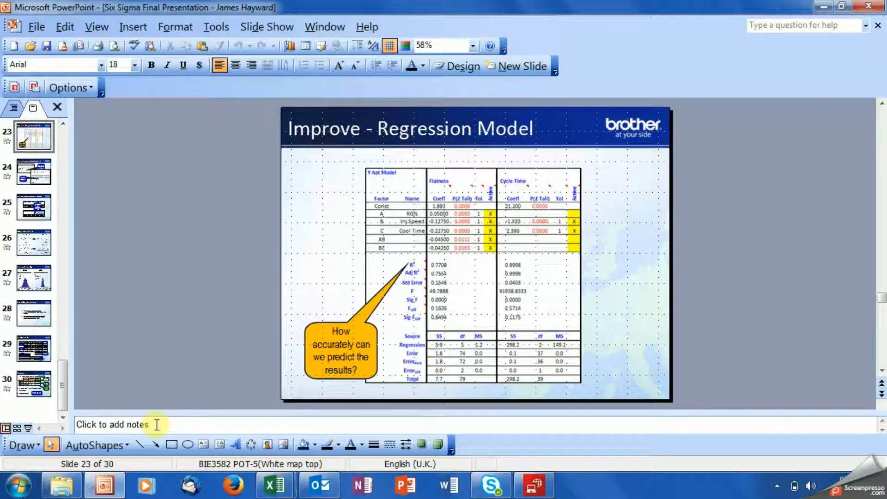
left_click(27, 428)
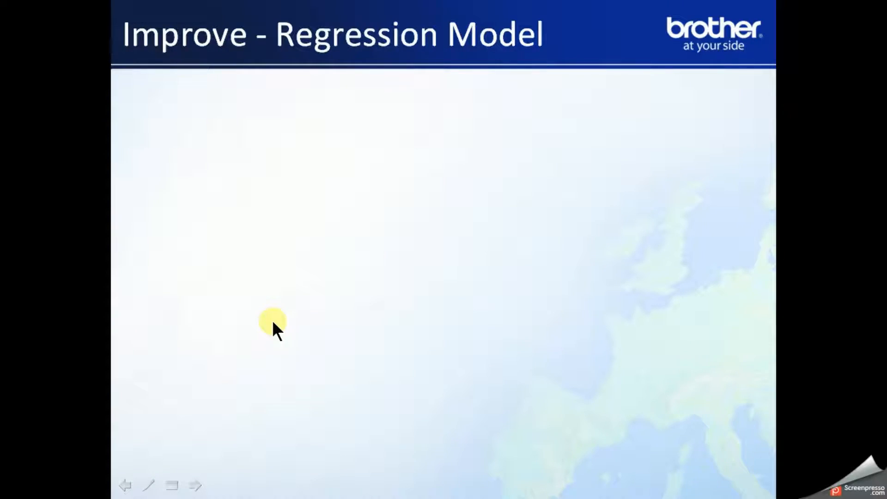
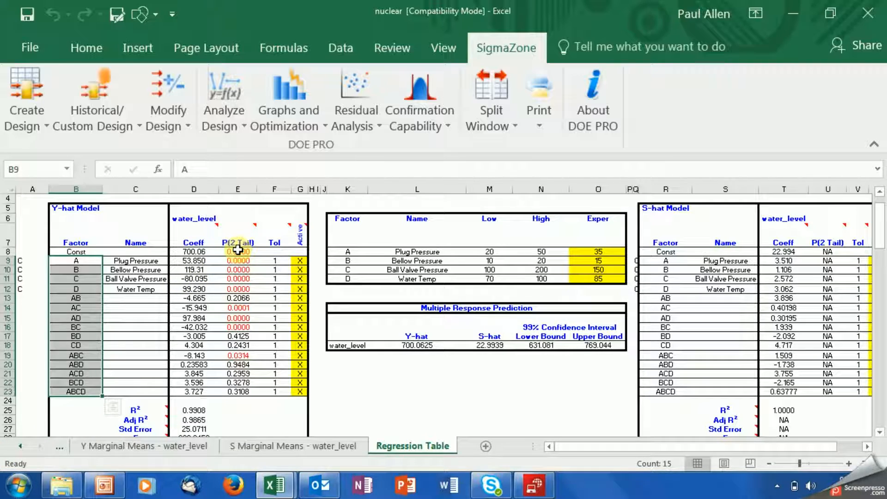
- Examine the P(2 Tail) values of the Y-hat model terms in the Excel regression table, focusing on the ABD interaction
left_click_drag(237, 249, 248, 392)
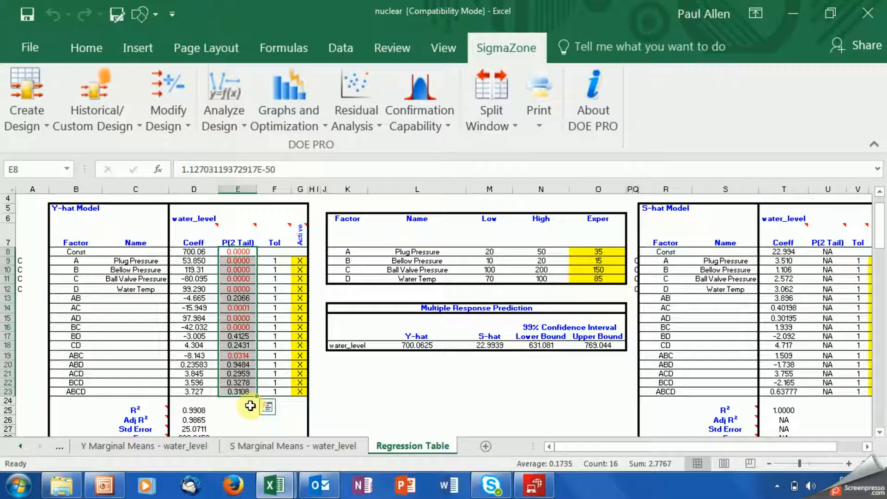
left_click(249, 407)
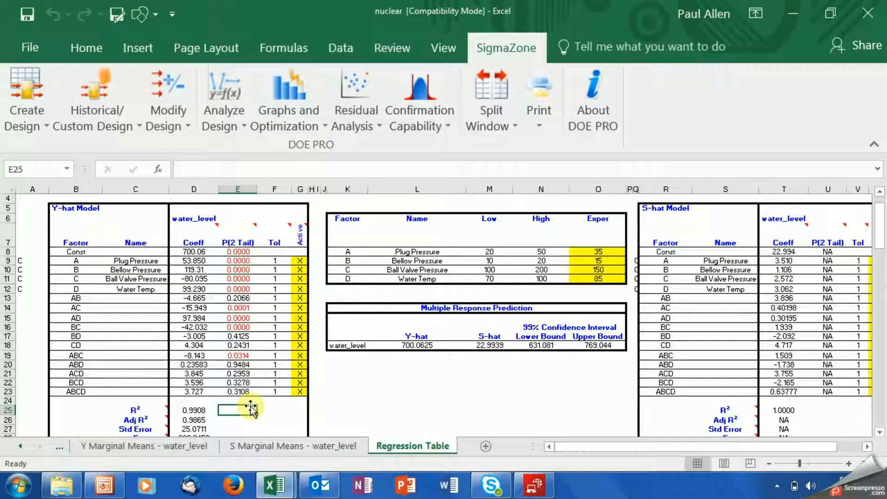
left_click(237, 365)
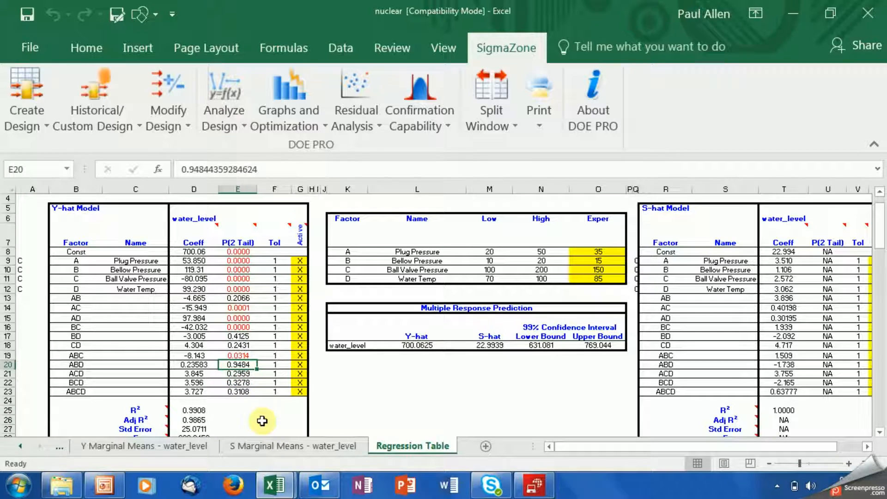
left_click(110, 368)
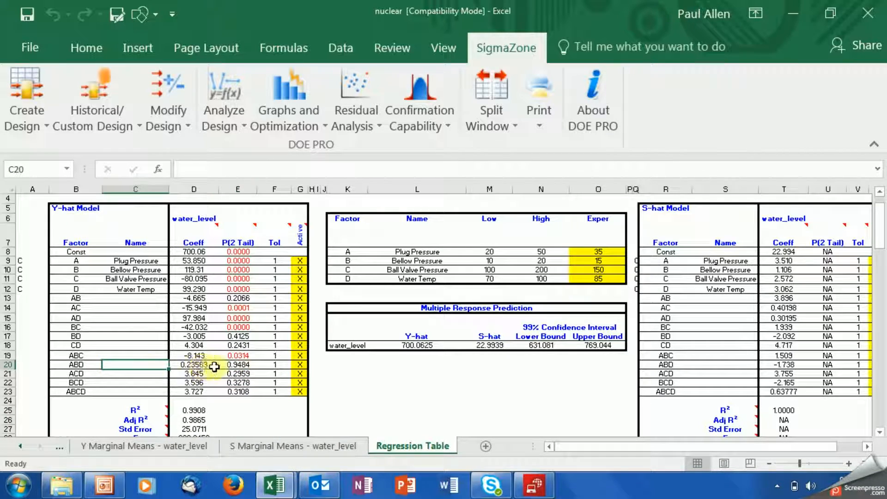
left_click(236, 365)
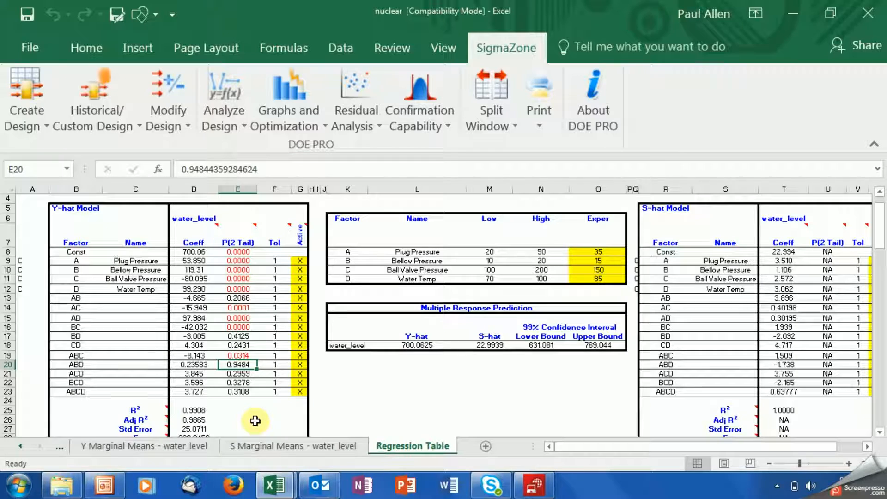
- Deactivate the ABD, ACD, BCD and ABCD interactions in the Y-hat model by clearing their Active marks
left_click(299, 365)
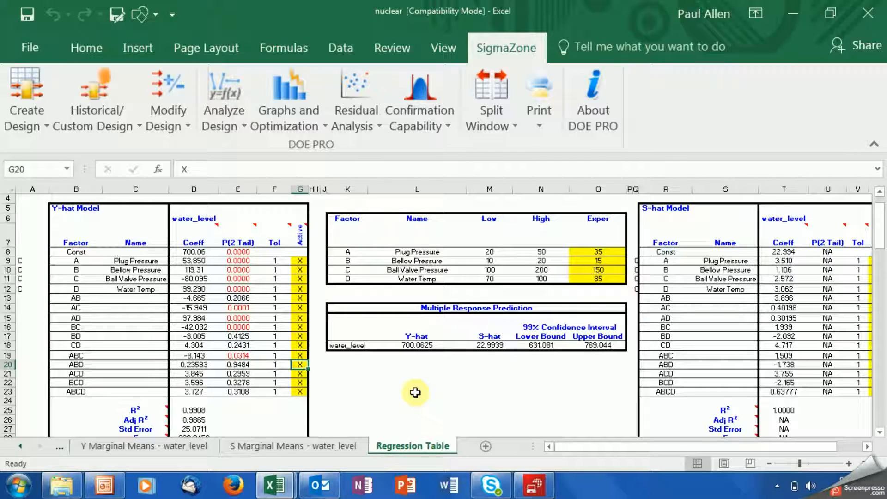
key("Delete")
key("Down")
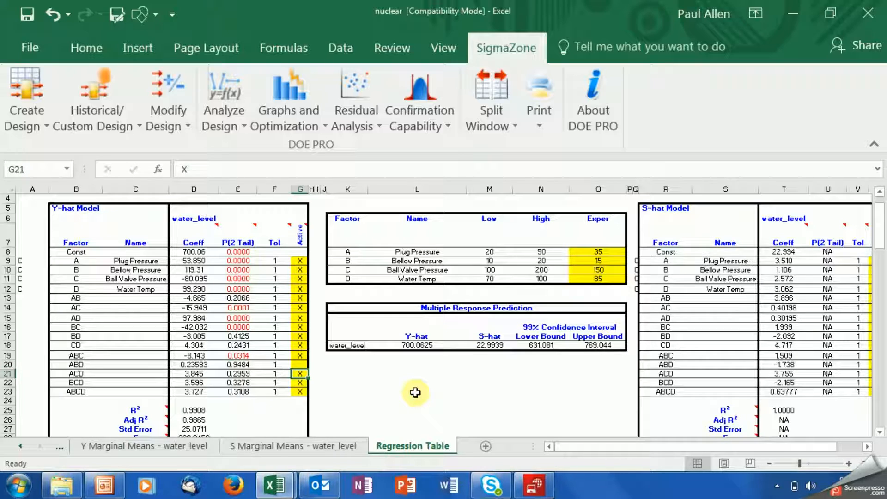
key("Delete")
key("Down")
key("Down")
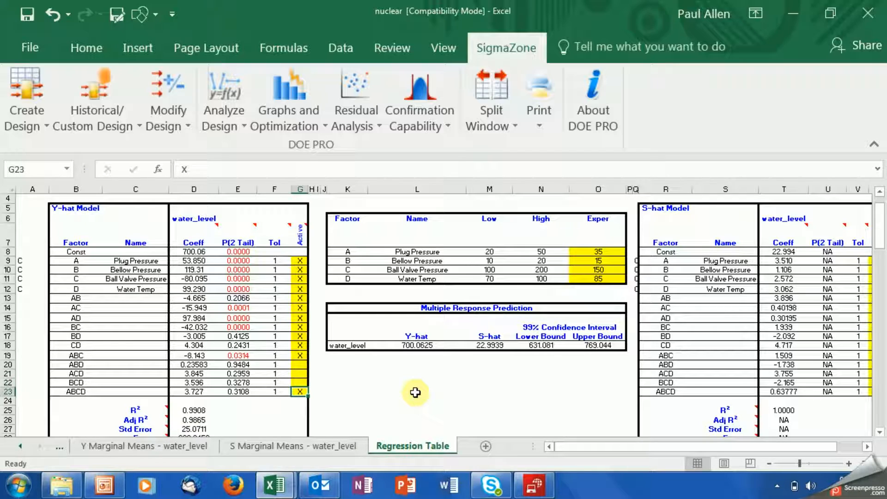
key("Delete")
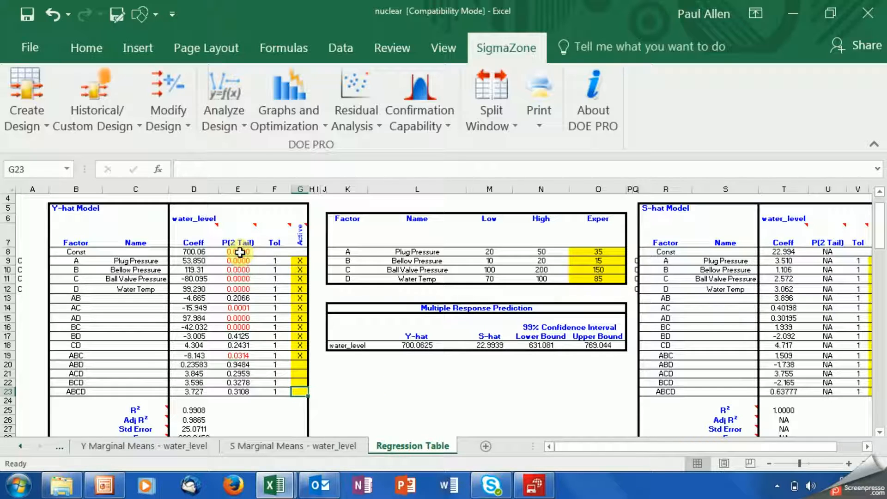
- Review the P(2 Tail) values of the remaining Y-hat terms and rerun the multiple response regression with the reduced model
left_click_drag(240, 253, 238, 328)
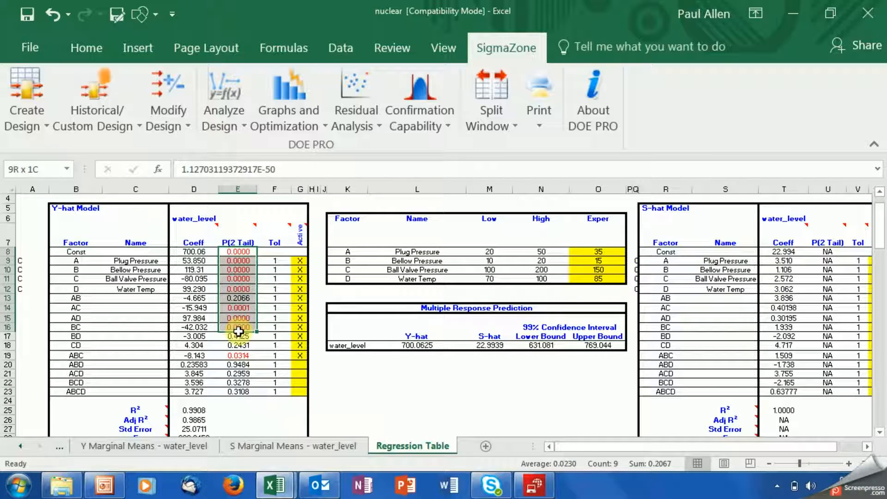
left_click(318, 364)
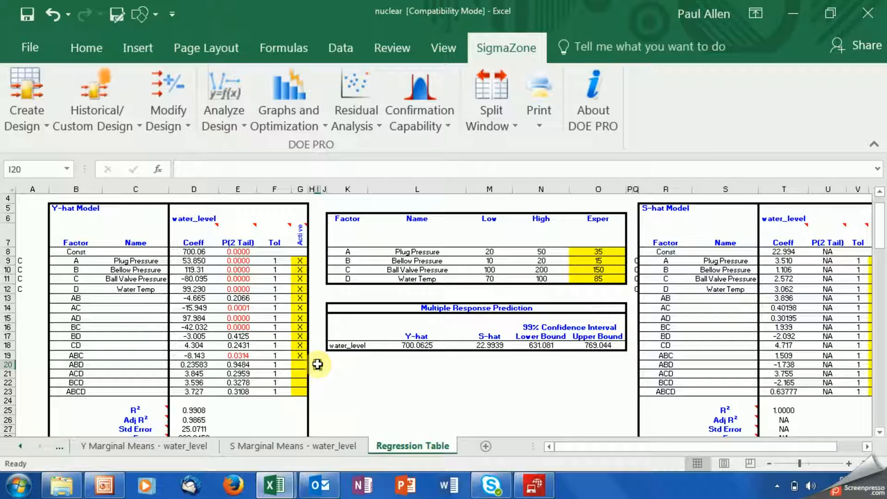
left_click(225, 121)
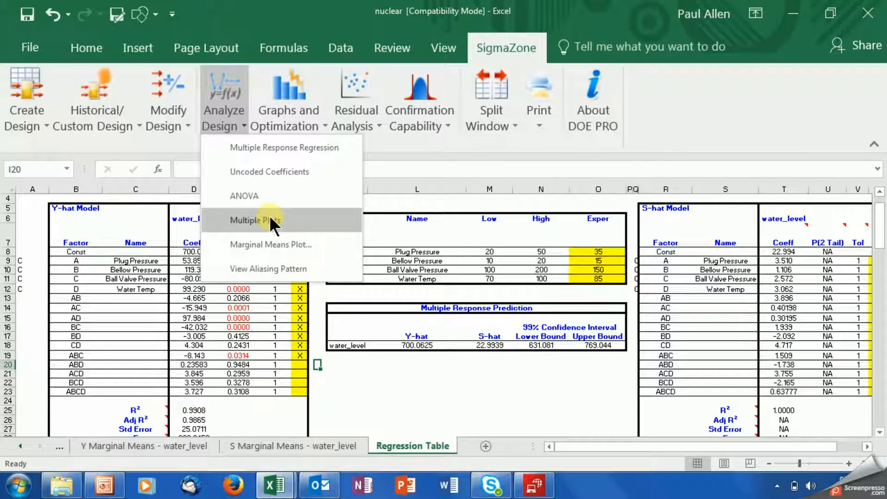
left_click(262, 147)
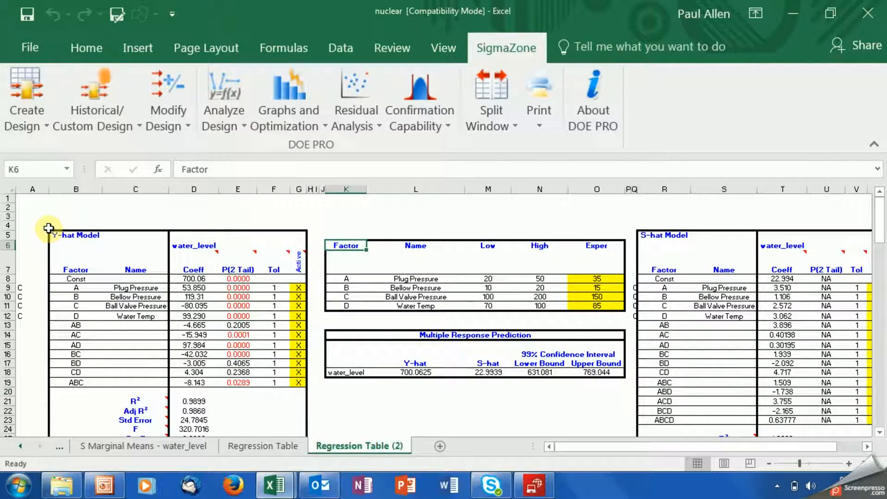
- Deactivate the AB, BD and CD interactions in the new Y-hat model and rerun the multiple response regression
left_click_drag(50, 229, 318, 405)
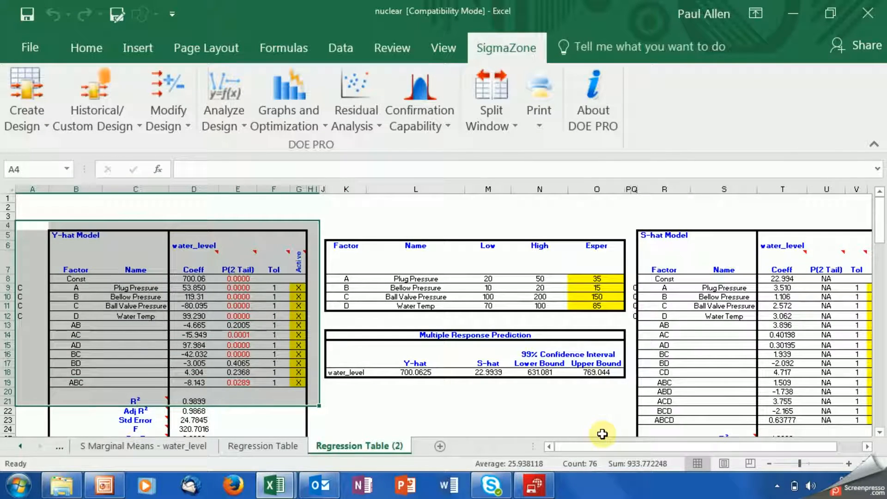
left_click(808, 463)
left_click(711, 417)
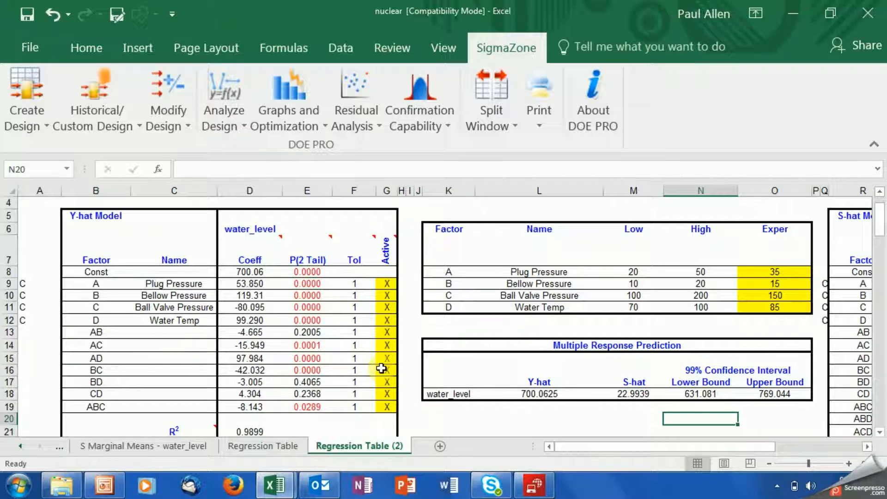
left_click(384, 333)
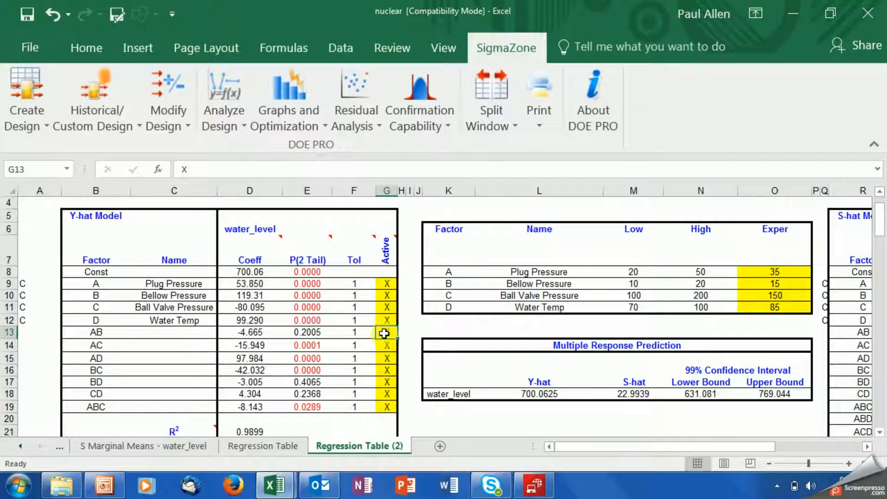
key("Delete")
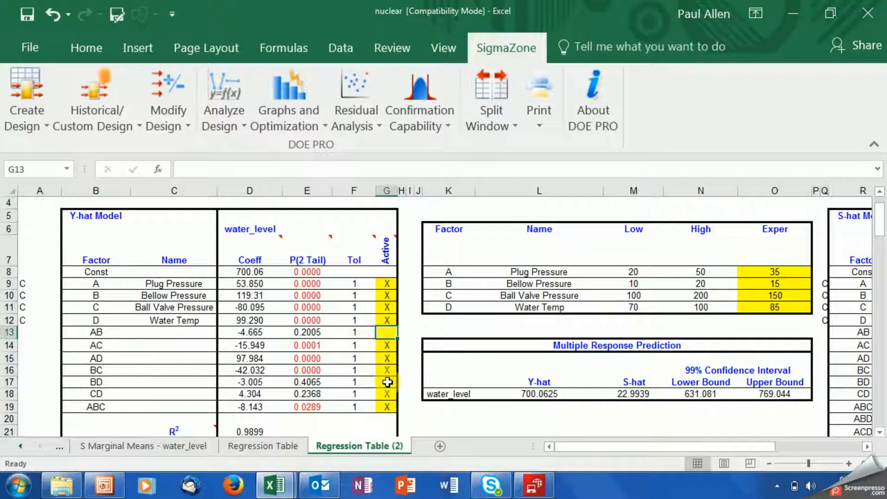
left_click(387, 382)
key("Delete")
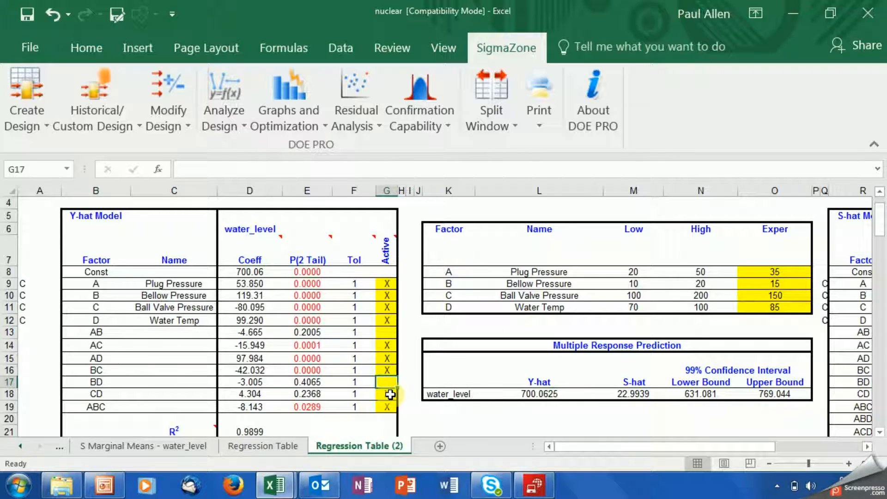
left_click(390, 397)
key("Delete")
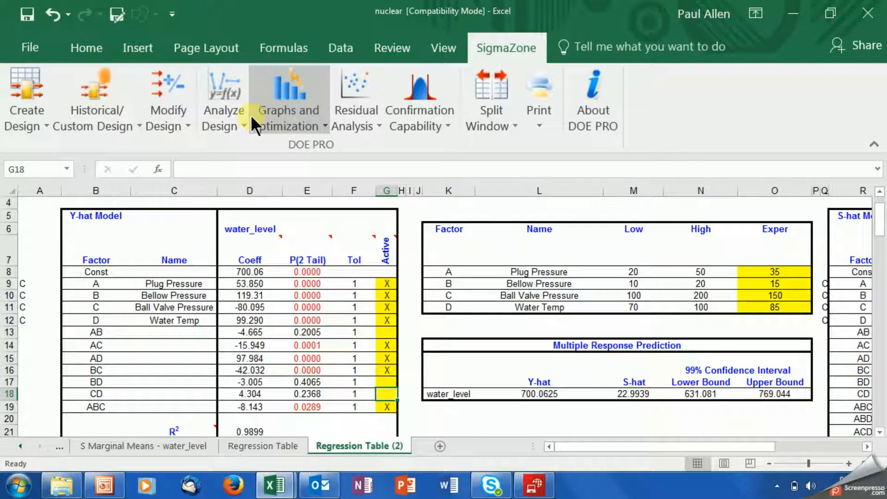
left_click(236, 114)
left_click(248, 145)
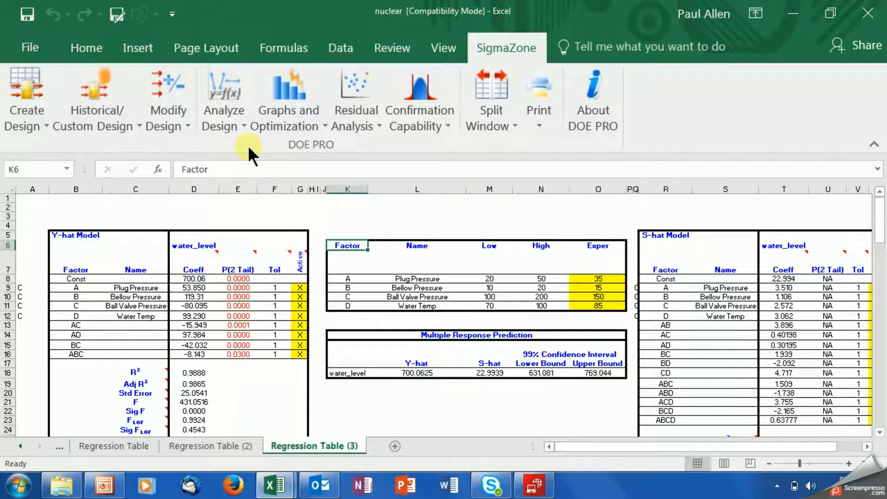
- Examine the reduced Y-hat model's remaining terms and its R² value in Regression Table (3)
left_click(54, 225)
left_click_drag(66, 240, 306, 389)
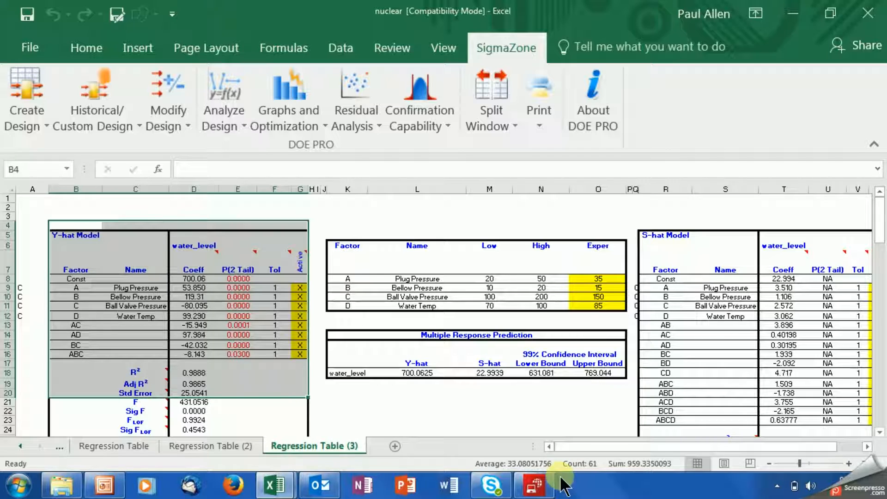
left_click_drag(799, 463, 810, 463)
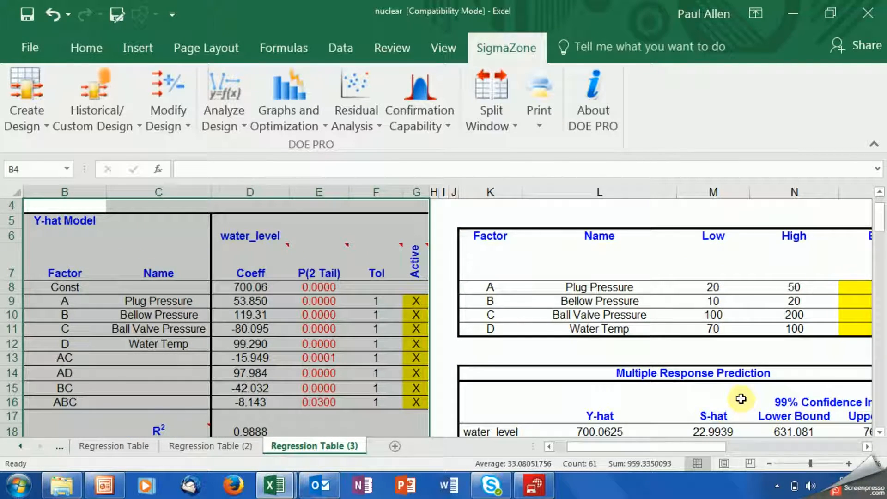
left_click(741, 398)
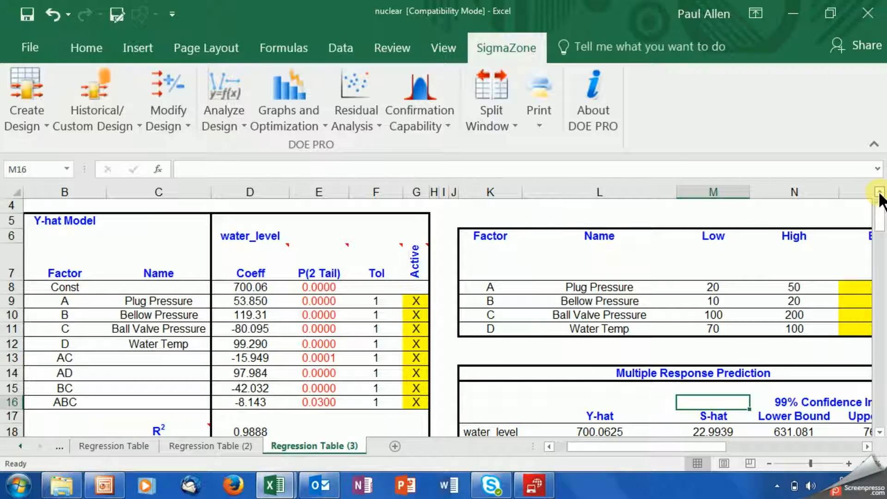
left_click(880, 434)
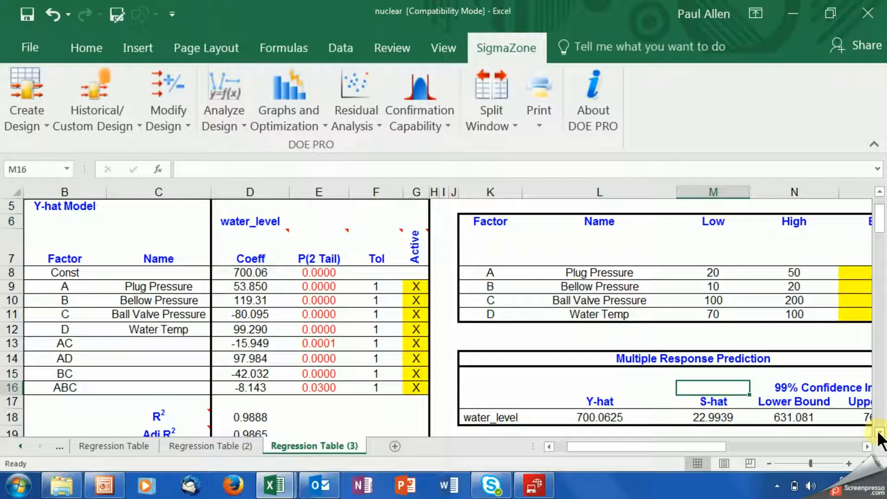
left_click(254, 418)
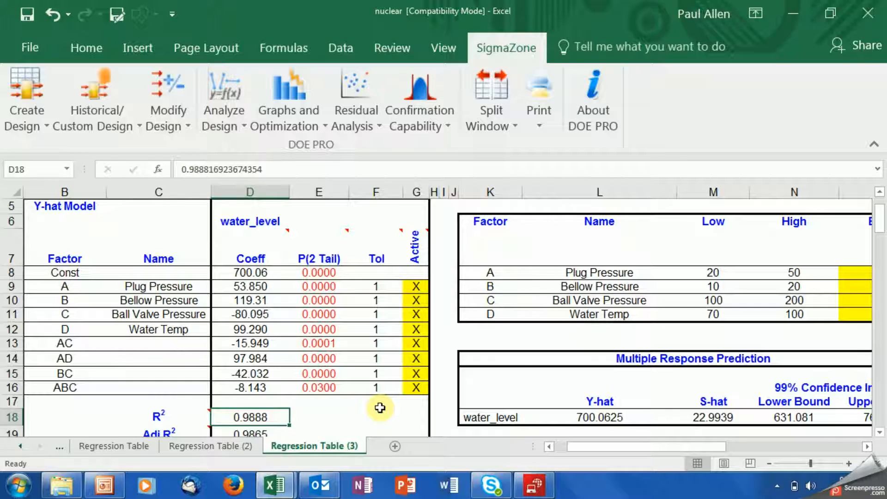
- Examine the P(2 Tail) values of the S-hat model terms in Regression Table (3), down to the ABCD interaction
left_click(867, 447)
left_click(868, 447)
left_click(867, 447)
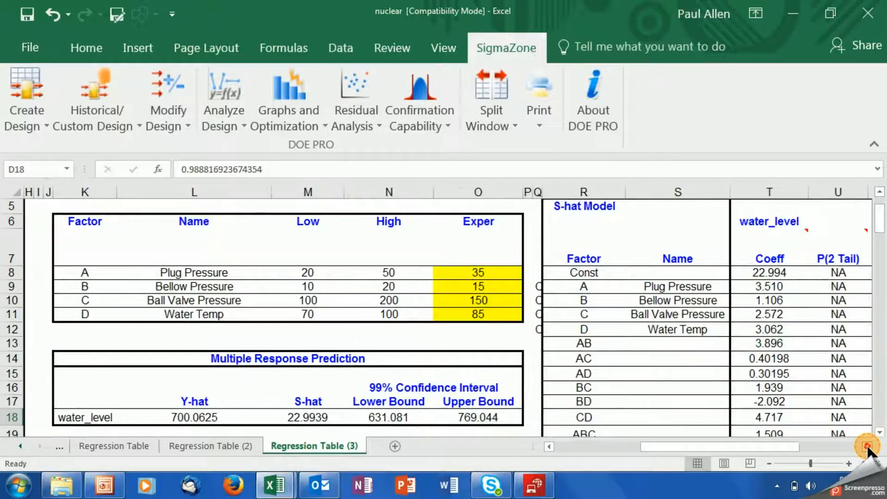
left_click(868, 447)
left_click(868, 446)
left_click(867, 447)
left_click(867, 446)
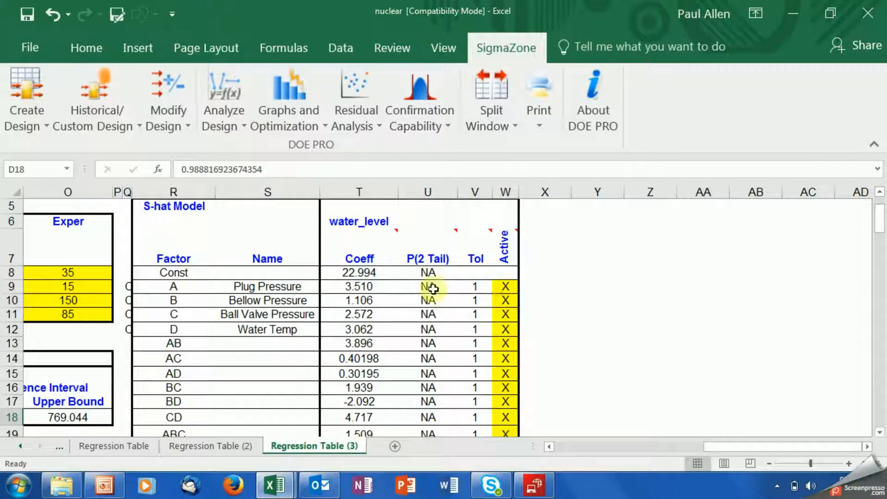
left_click(428, 274)
left_click_drag(426, 300, 427, 401)
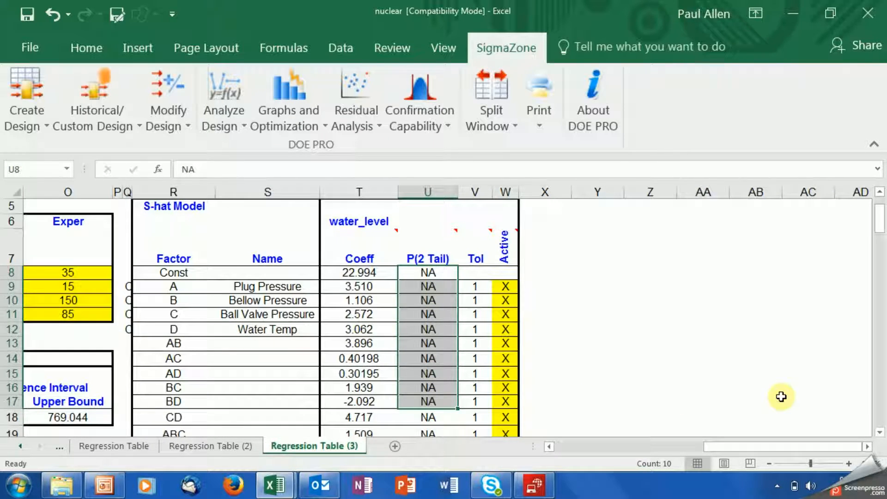
left_click(881, 434)
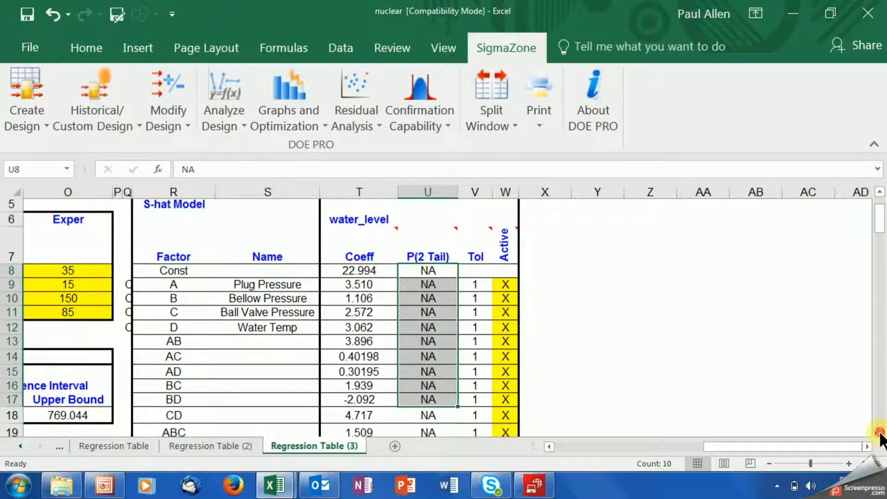
left_click(880, 433)
left_click(880, 433)
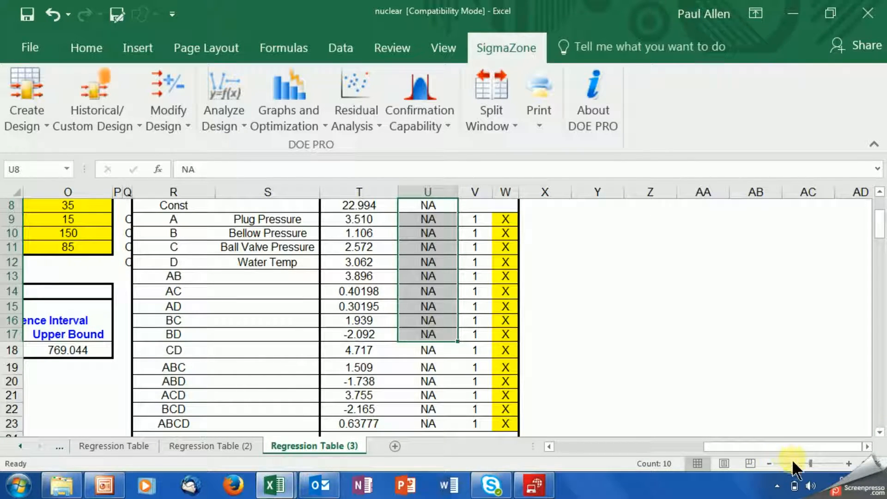
- Compare the S-hat model's coefficients from the constant down to the ABCD interaction
left_click_drag(809, 464, 806, 464)
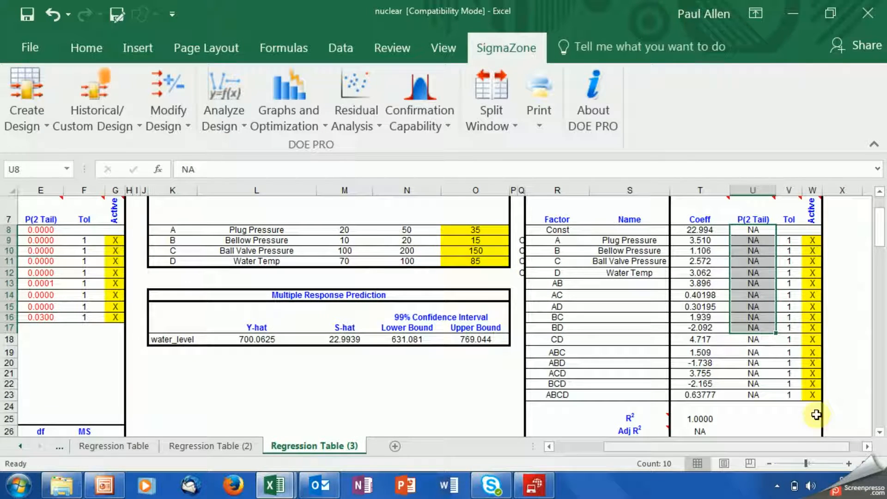
left_click(867, 447)
left_click(868, 447)
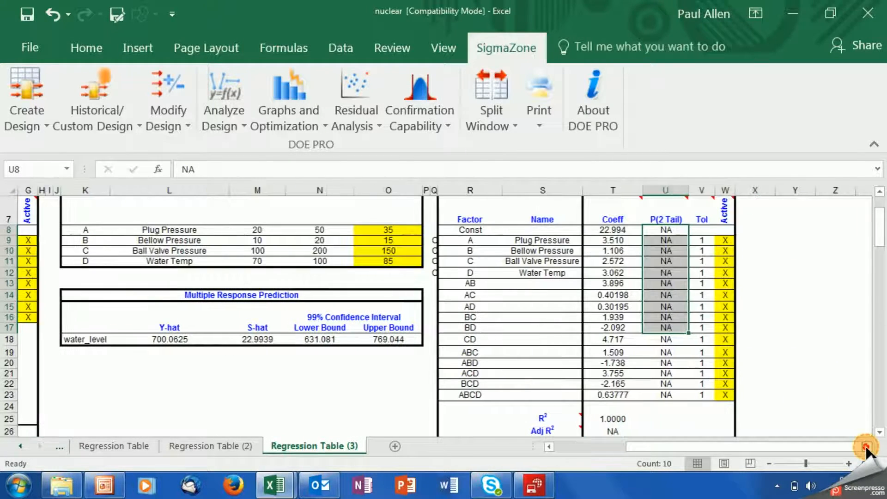
left_click(867, 447)
left_click(827, 383)
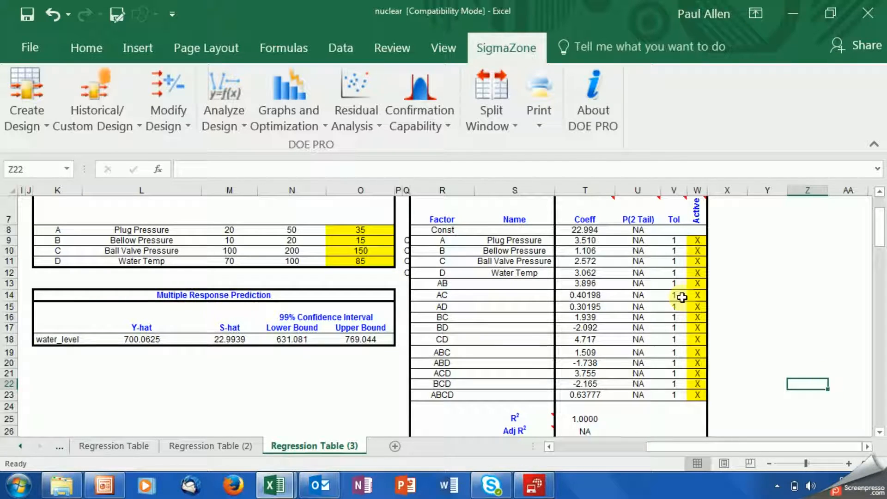
left_click(583, 232)
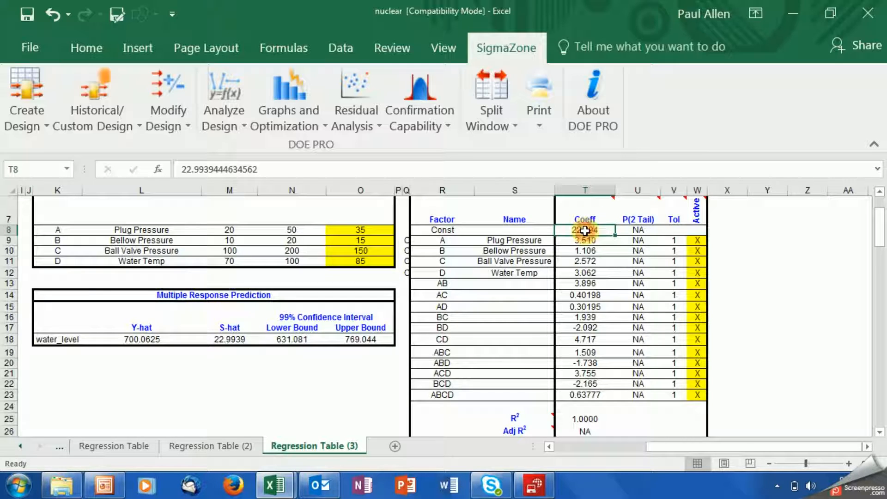
left_click_drag(585, 231, 591, 392)
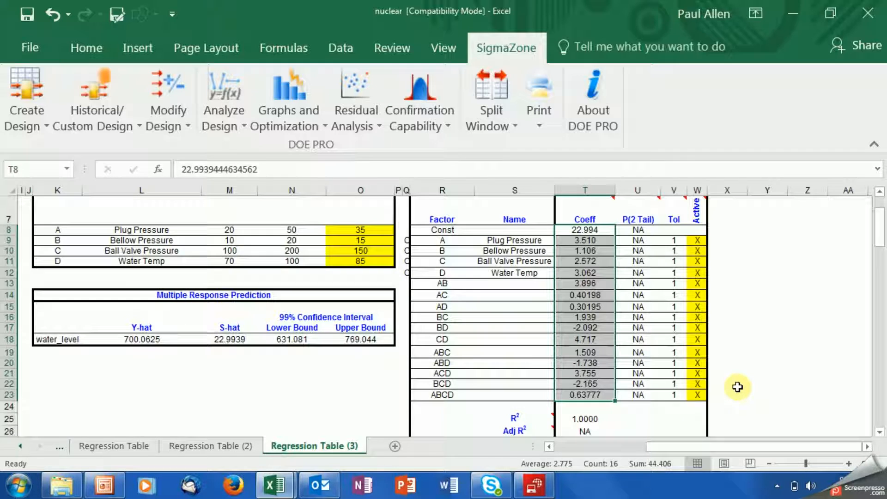
left_click(577, 230)
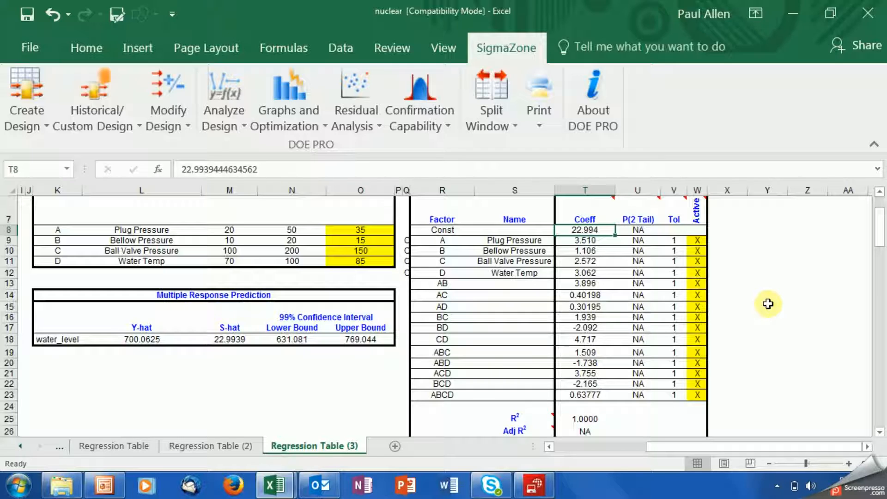
left_click(574, 394)
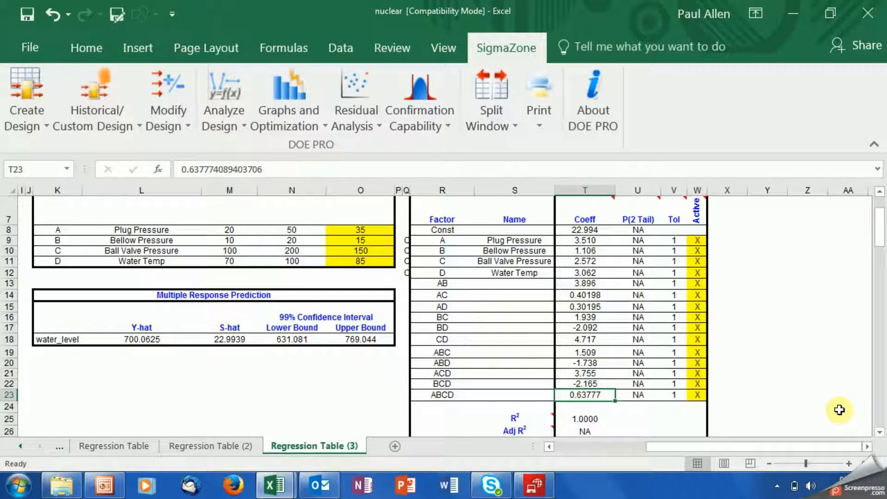
- Deactivate the ABCD interaction in the S-hat model and rerun the multiple response regression
left_click(699, 395)
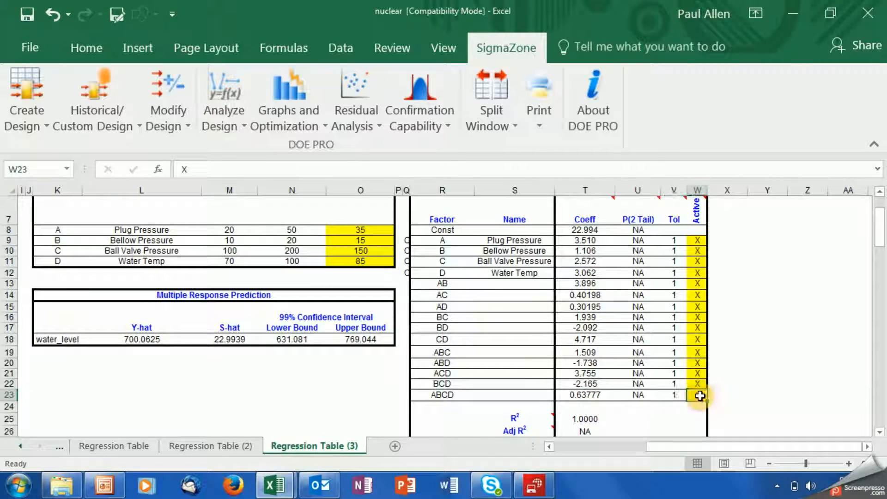
key("Delete")
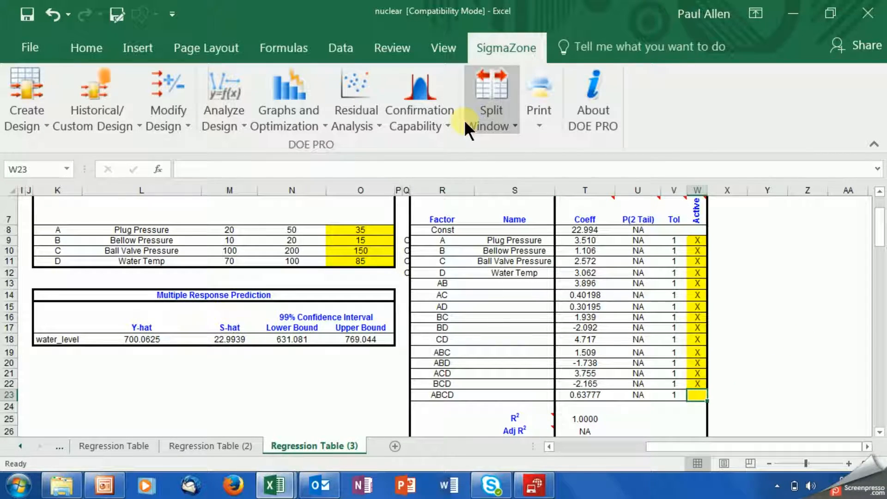
left_click(229, 112)
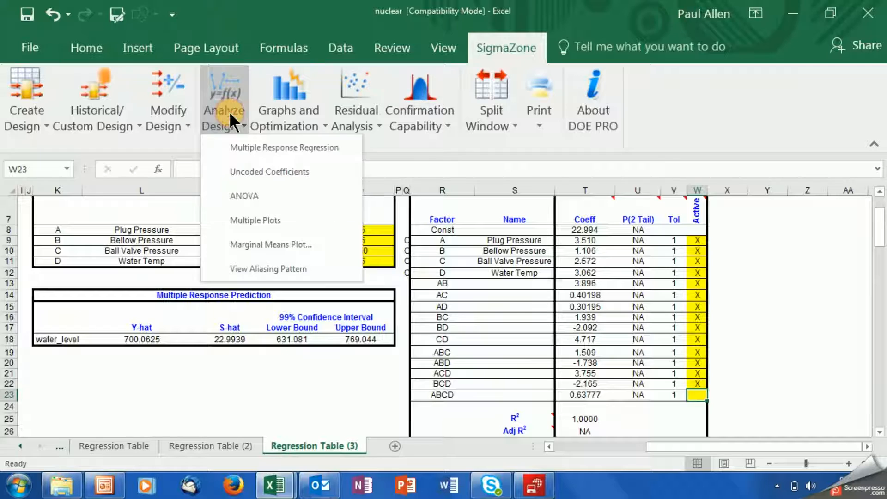
left_click(240, 147)
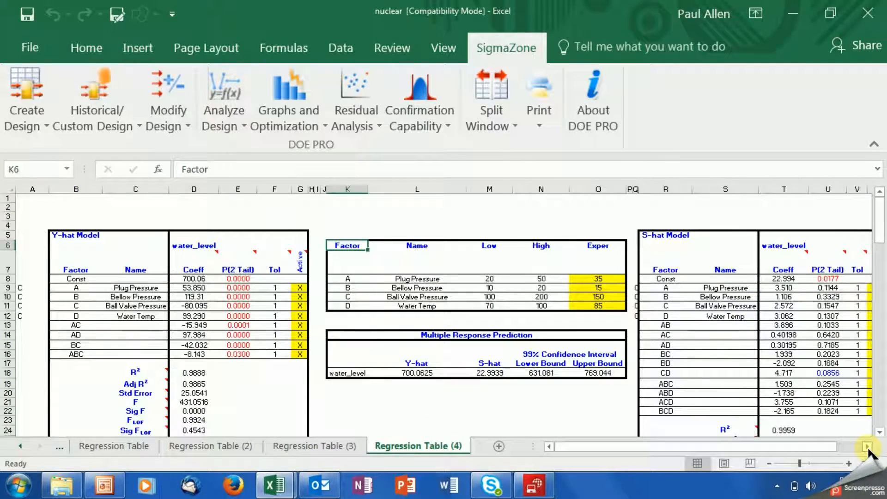
- Check the CD interaction's P(2 Tail) value in the new S-hat model and deactivate the AD interaction
left_click(868, 448)
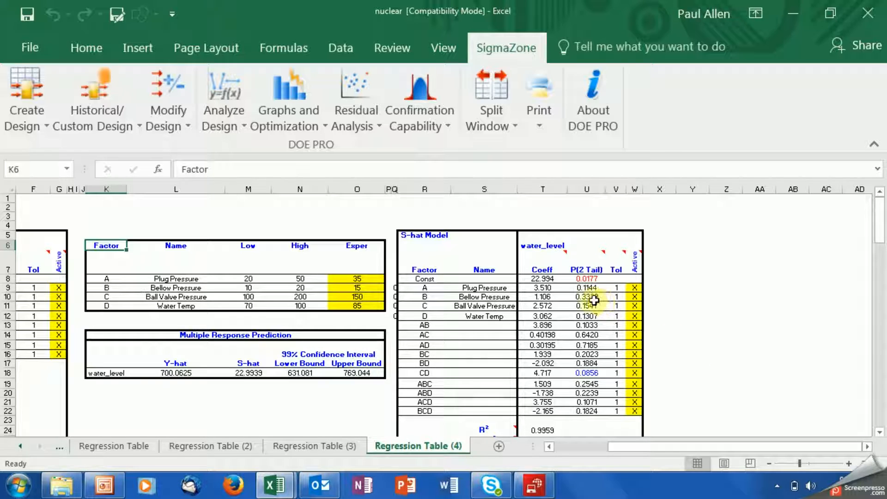
left_click(597, 373)
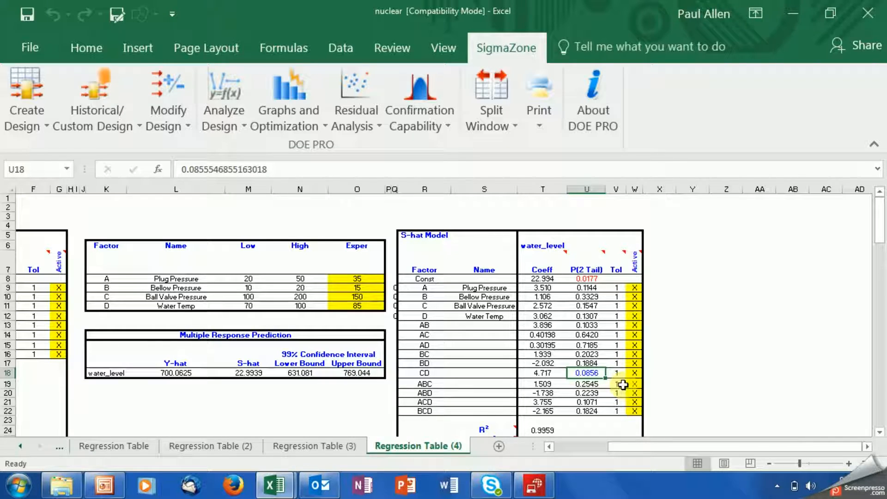
left_click(633, 346)
key("Delete")
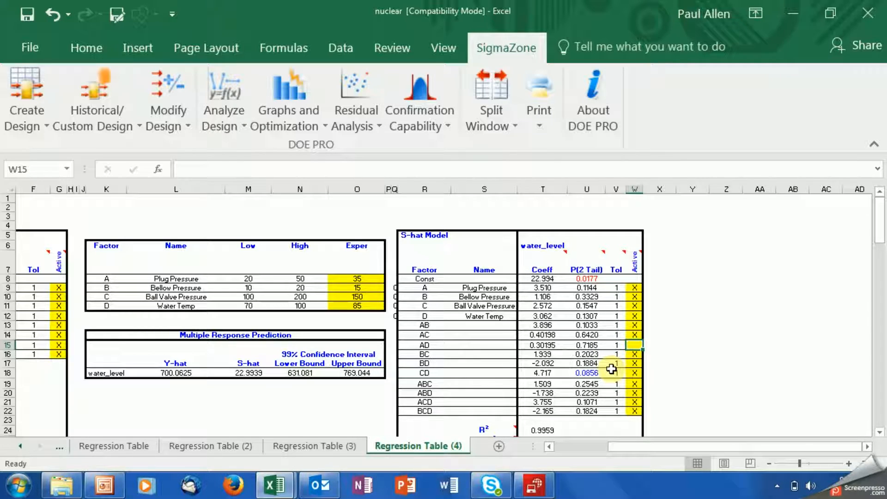
- Deactivate the ABC, ABD and AC interactions in the S-hat model and rerun the multiple response regression
left_click(633, 383)
key("Delete")
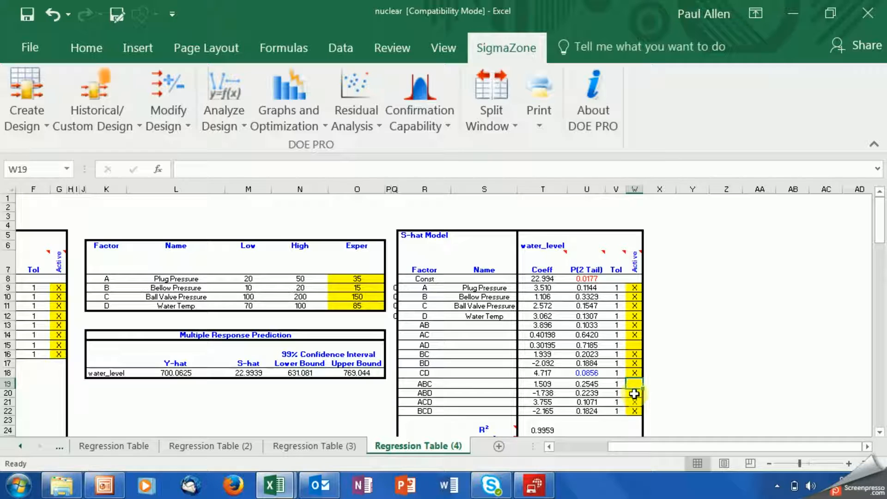
left_click(634, 393)
key("Delete")
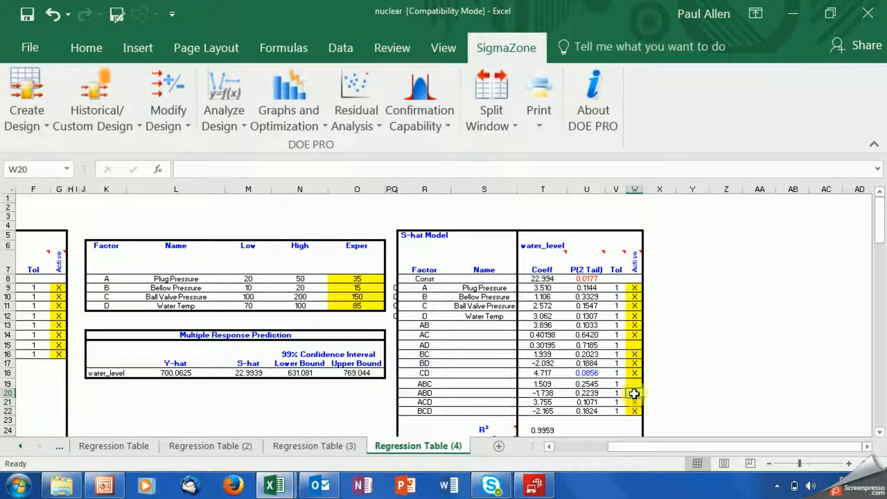
left_click(631, 337)
key("Delete")
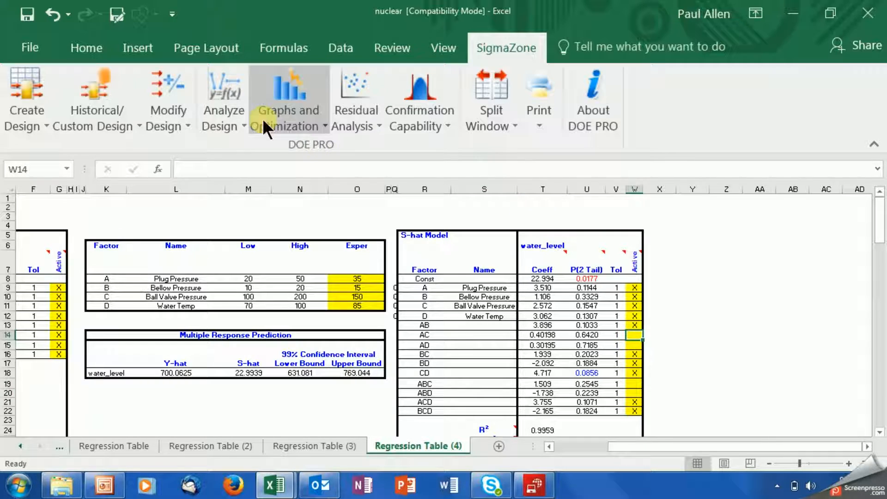
left_click(224, 113)
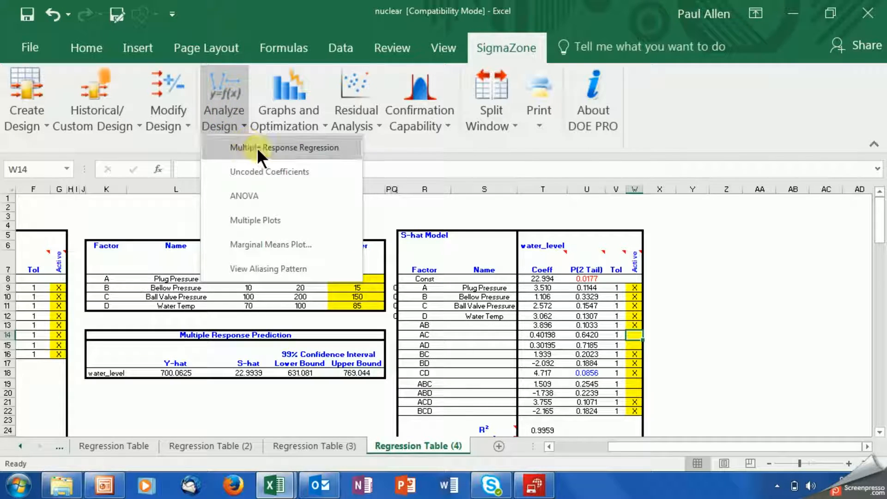
left_click(257, 148)
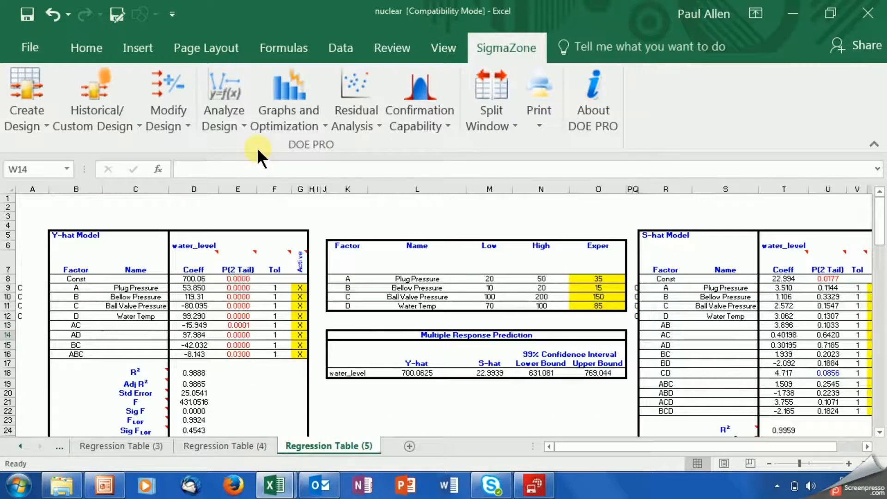
- Deactivate the BC, BD and BCD interactions in the new S-hat model and rerun the multiple response regression
left_click(866, 447)
left_click(866, 446)
left_click(865, 446)
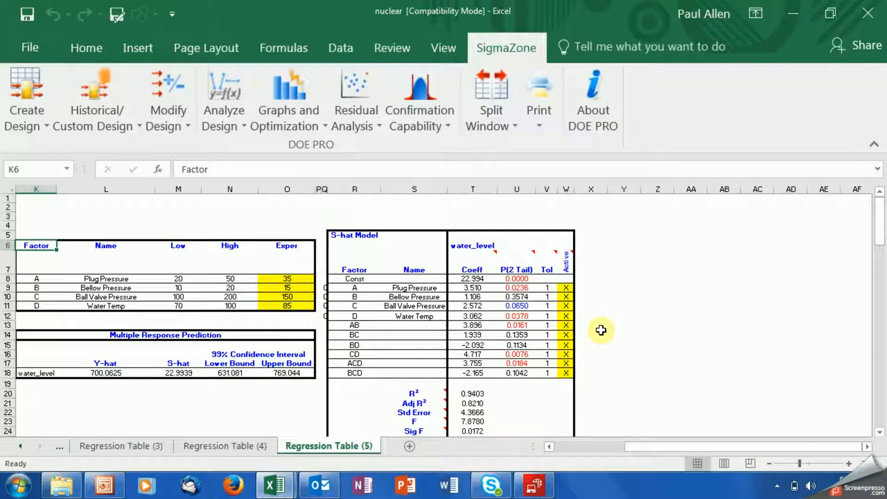
left_click(567, 336)
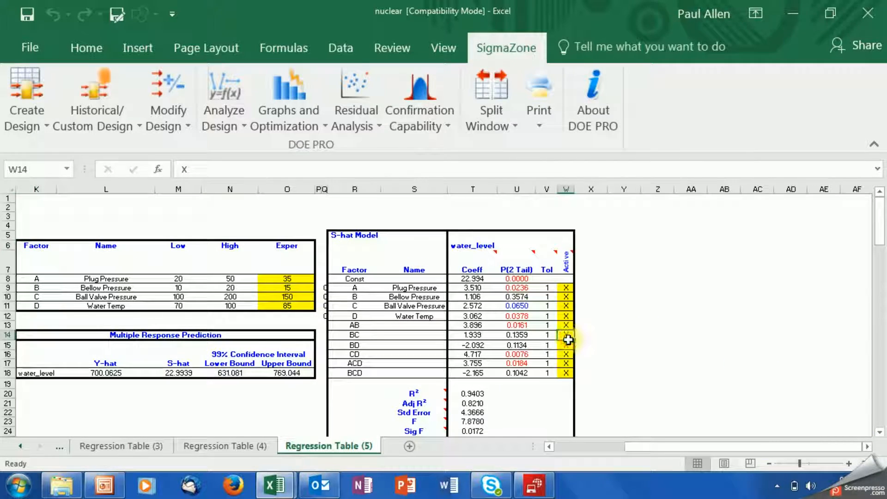
left_click_drag(568, 340, 568, 346)
key("Delete")
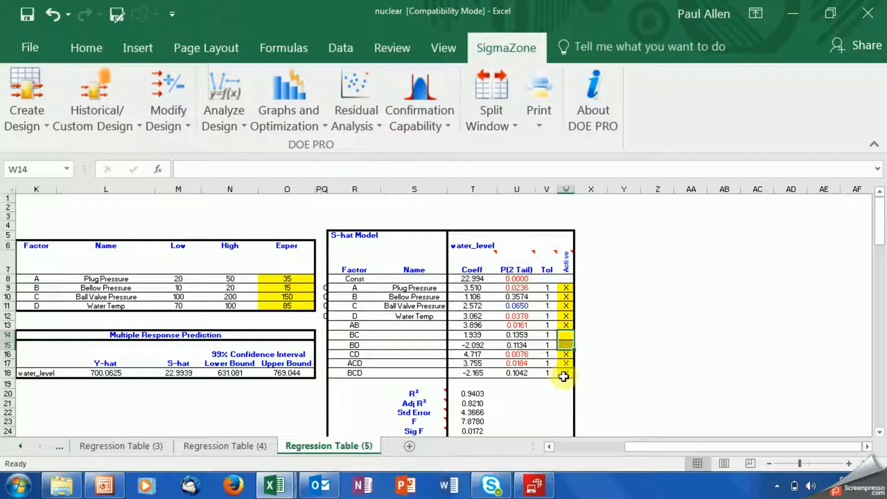
left_click(563, 375)
key("Delete")
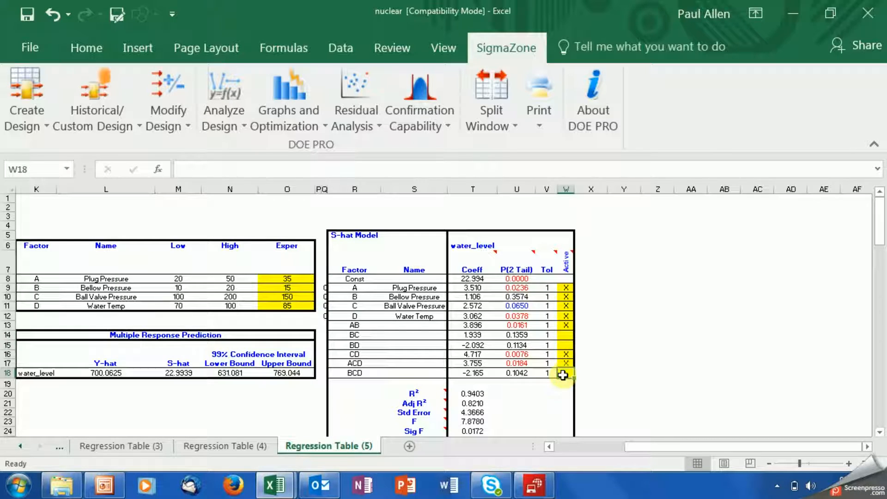
left_click(632, 361)
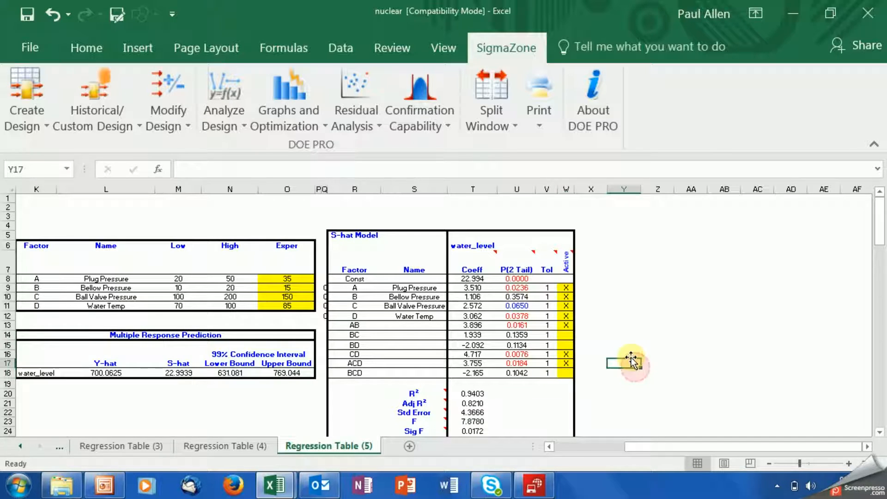
left_click(229, 115)
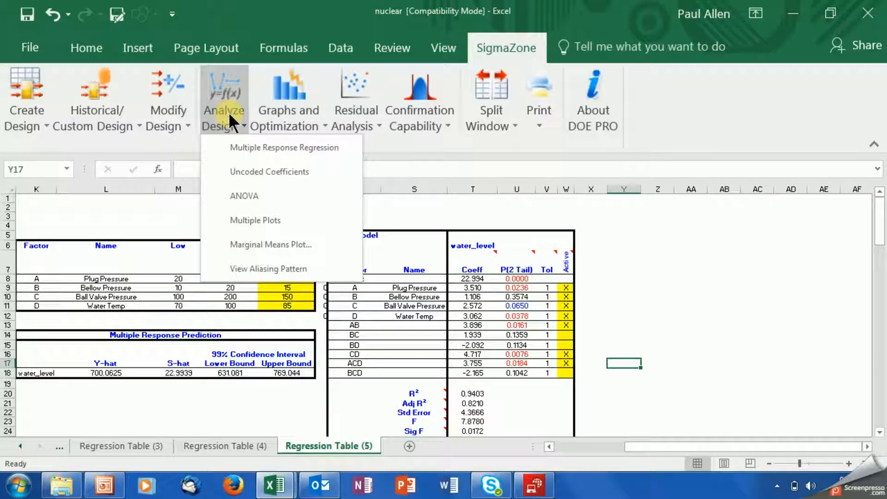
left_click(259, 148)
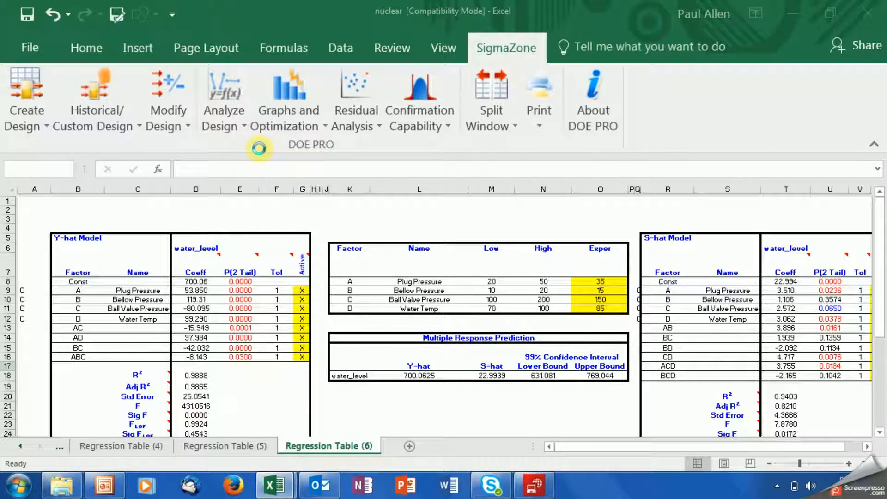
- Deactivate Bellow Pressure and Ball Valve Pressure in the newest S-hat model and rerun the multiple response regression
left_click(867, 447)
left_click(866, 447)
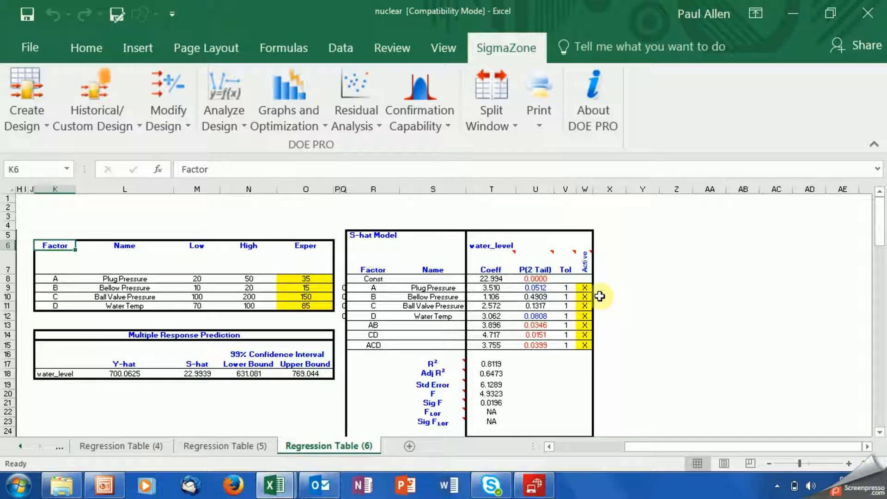
left_click(586, 297)
key("Delete")
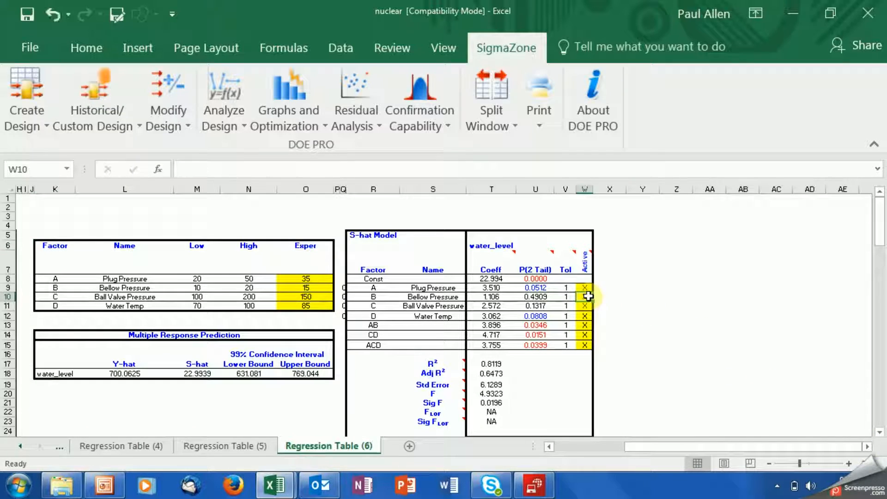
left_click(586, 306)
key("Delete")
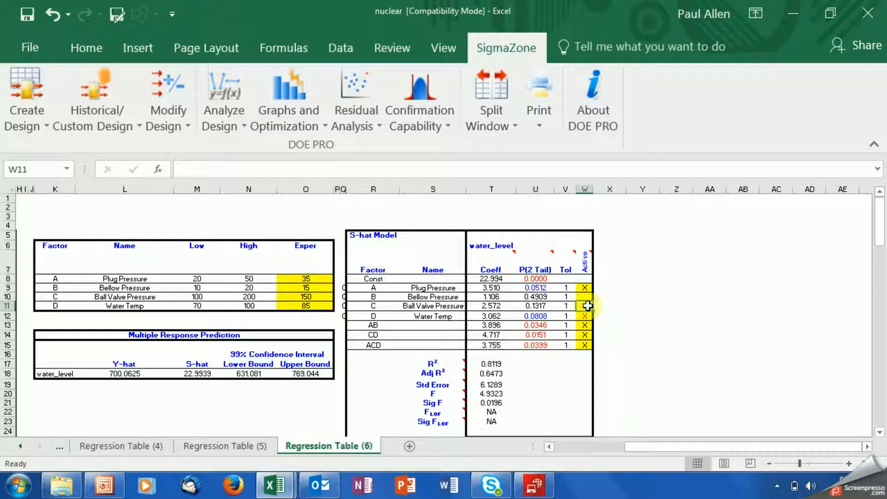
left_click(233, 118)
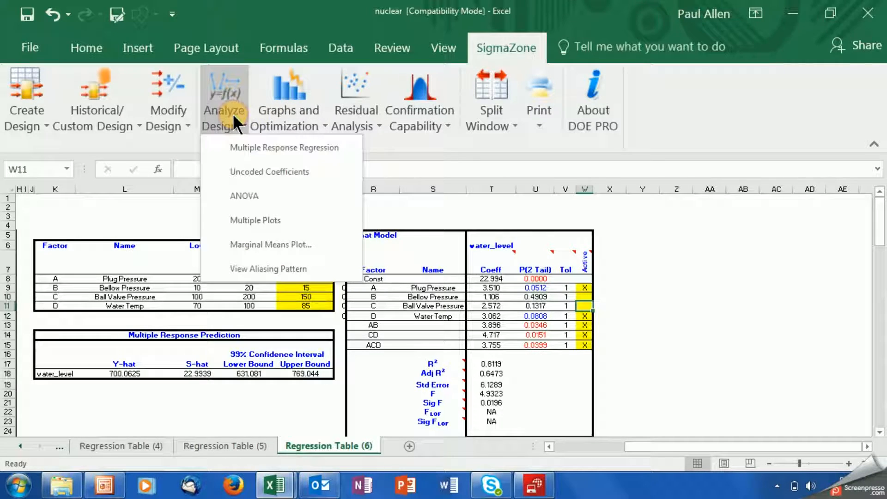
left_click(254, 146)
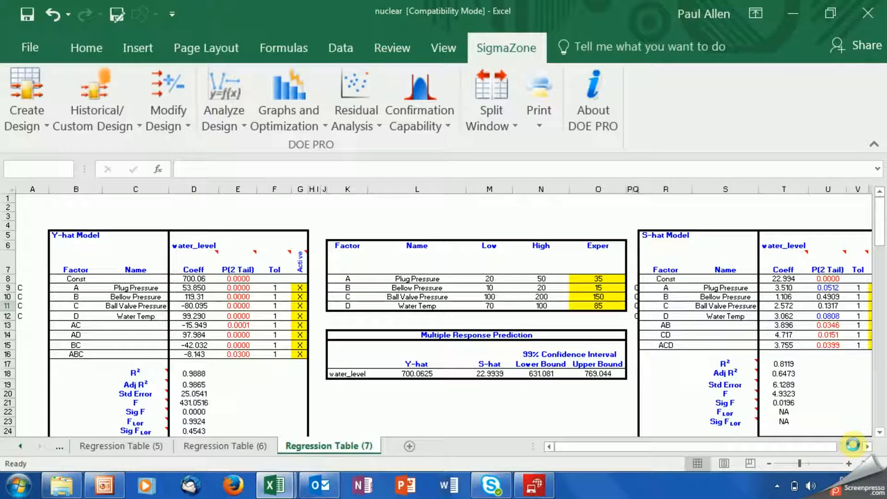
- Check Plug Pressure's P(2 Tail) in the reduced S-hat model, and review the experimental factor settings with their predicted Y-hat and S-hat
left_click(867, 446)
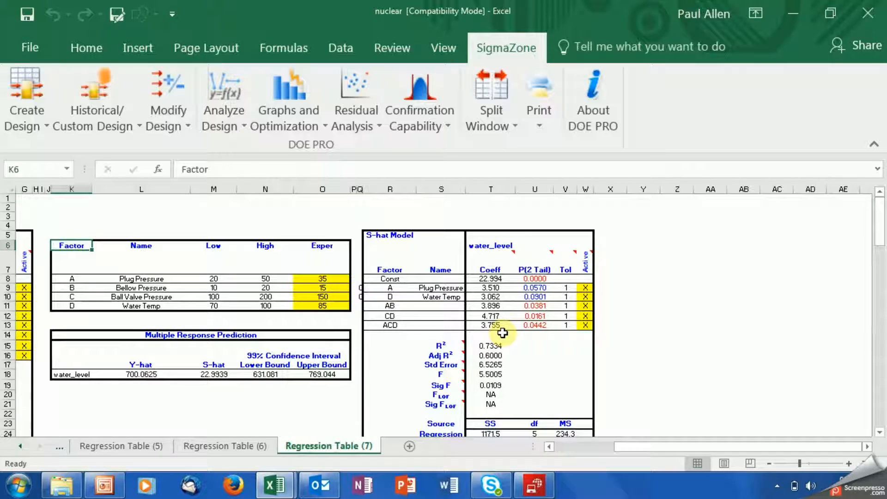
left_click(536, 289)
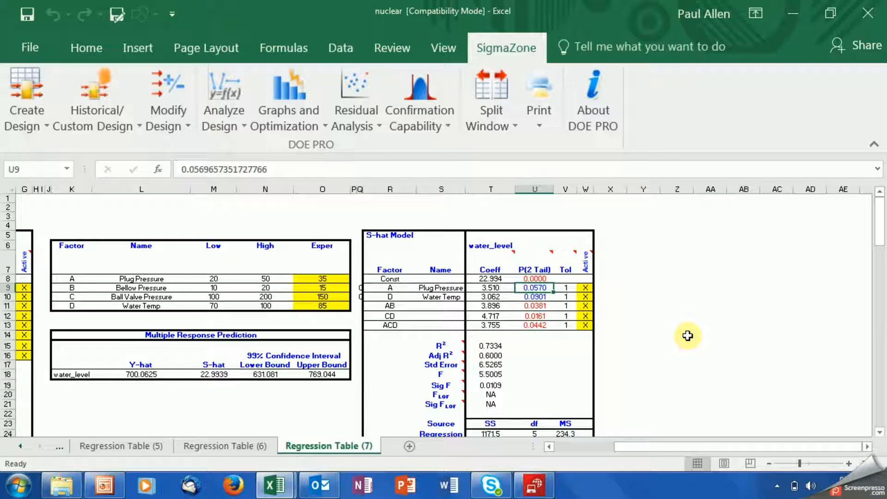
left_click(548, 445)
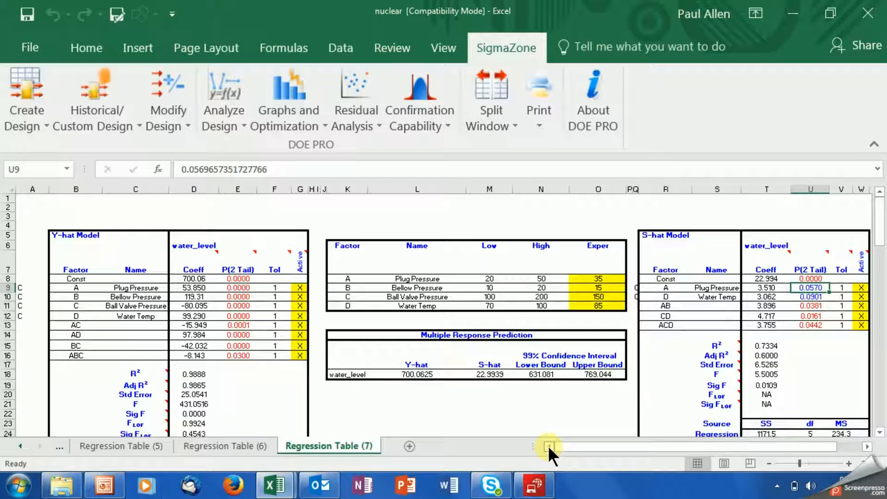
left_click(586, 278)
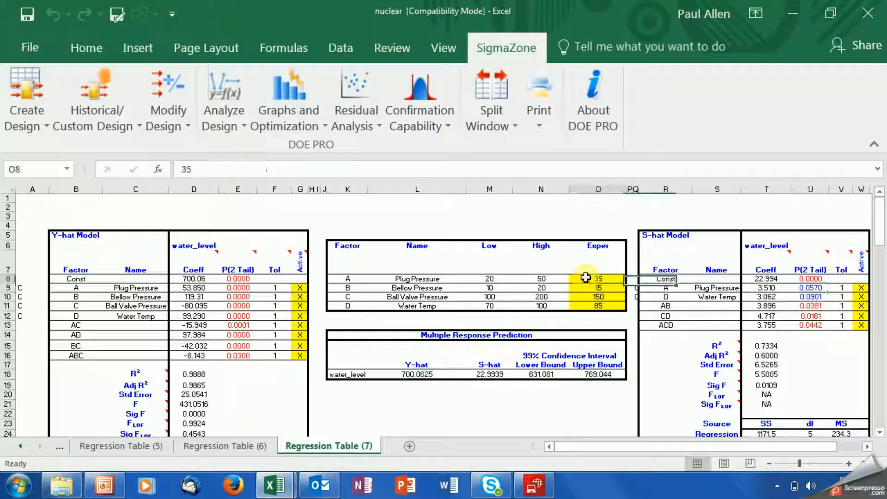
left_click_drag(585, 278, 590, 306)
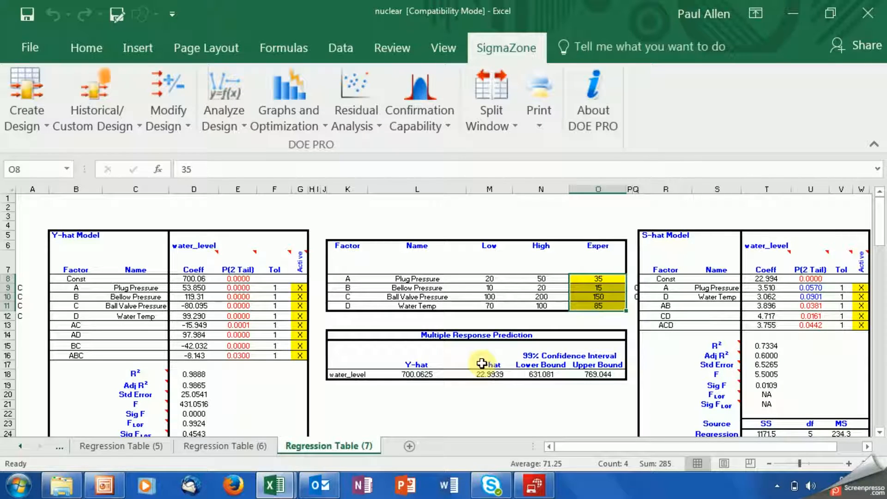
left_click(418, 378)
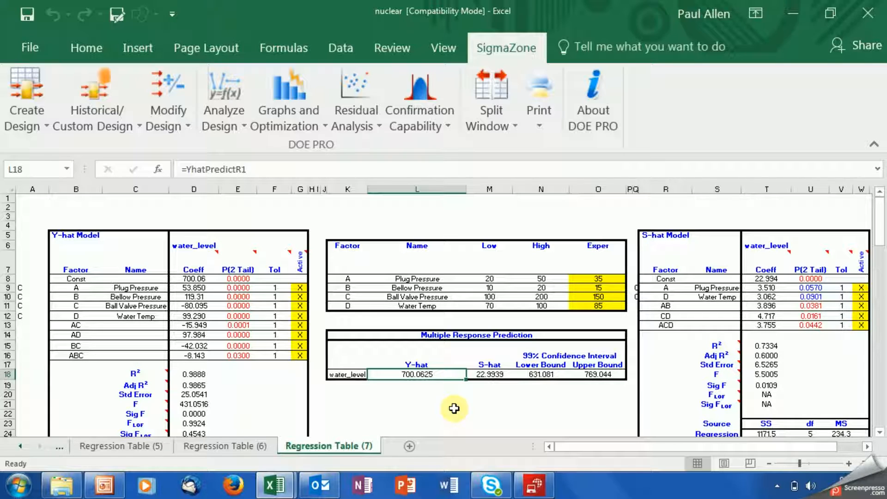
left_click(475, 377)
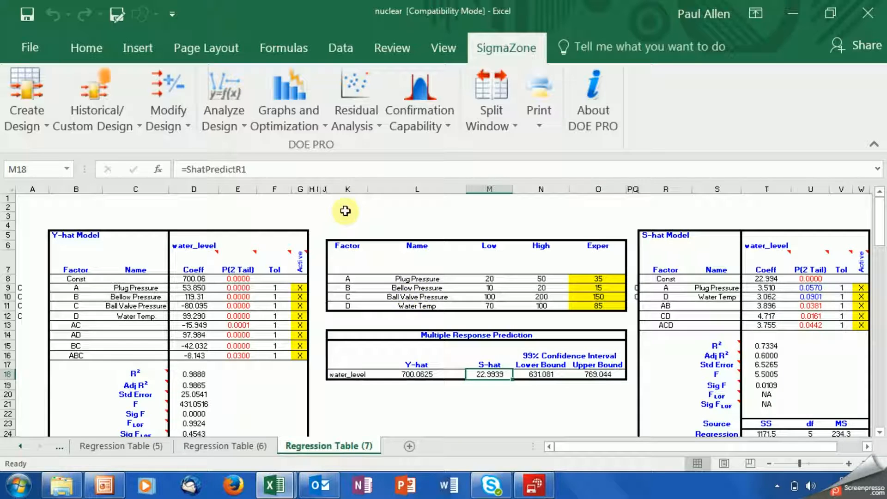
- Start the Multiple Response Optimizer and fix Plug Pressure by setting its high value to 20
left_click(290, 118)
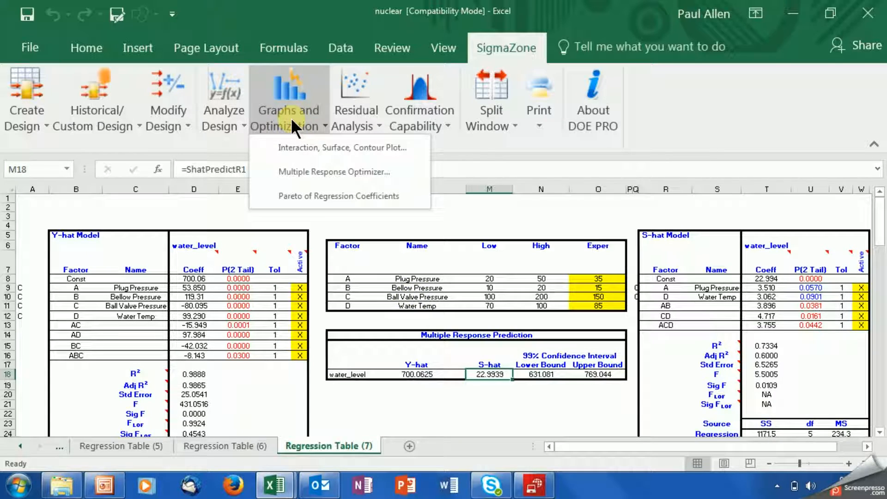
left_click(315, 171)
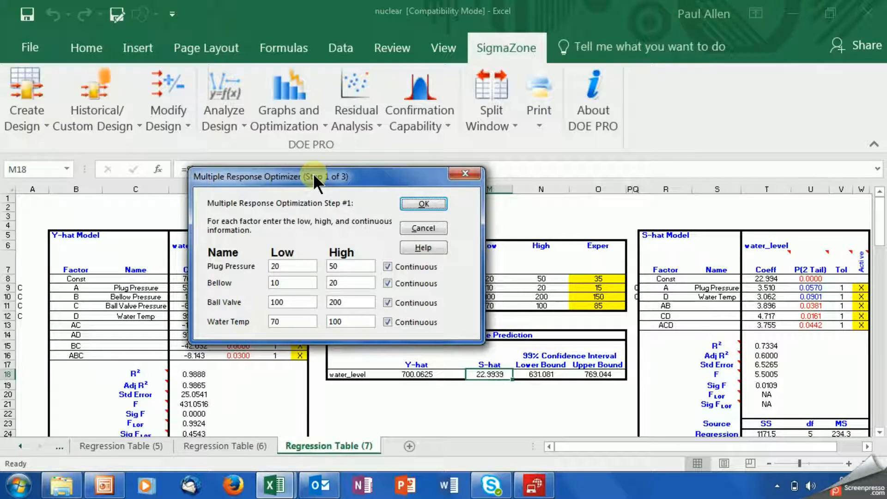
left_click(344, 267)
left_click_drag(344, 267, 323, 265)
type("20")
- Make Bellow, Ball Valve and Water Temp non-continuous and accept the optimizer's factor ranges
left_click(387, 282)
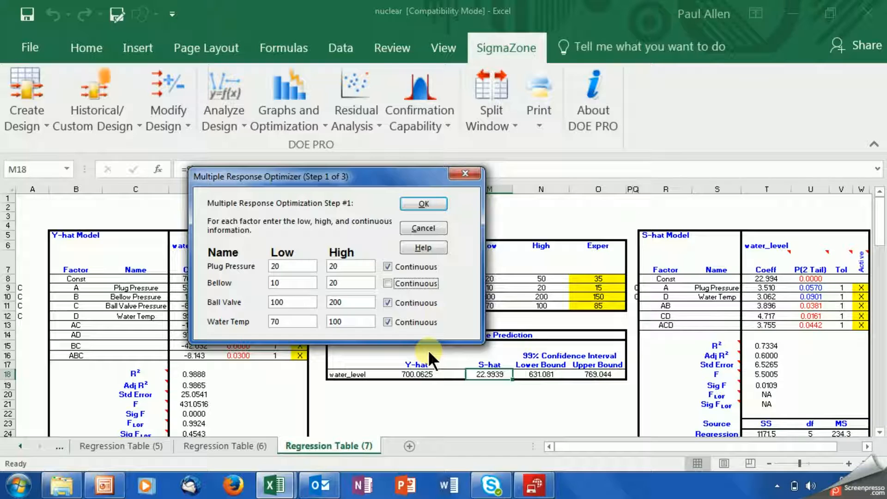
left_click(387, 303)
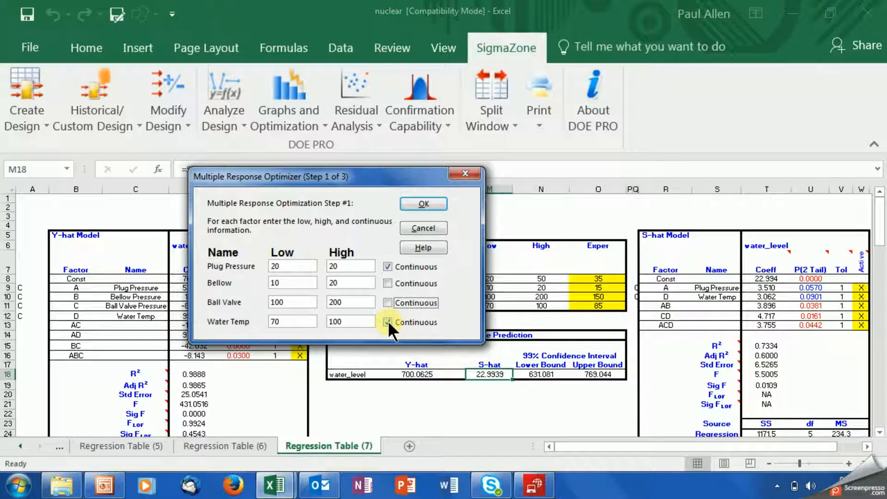
left_click(387, 322)
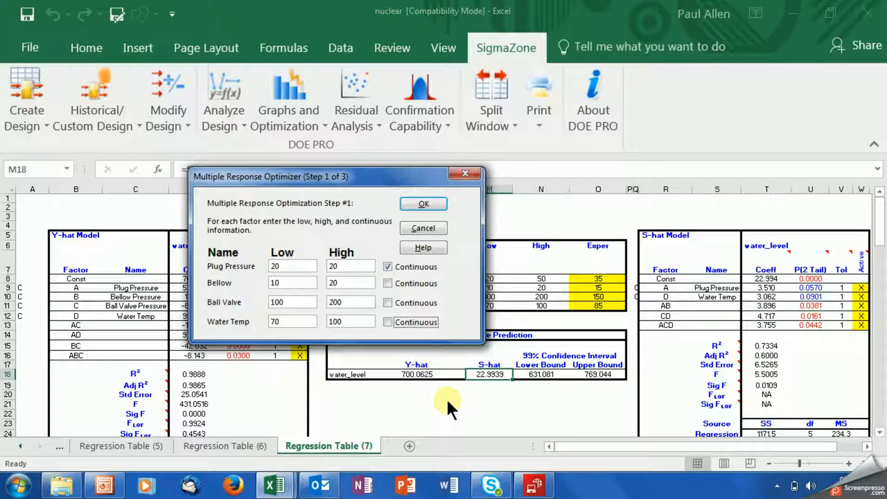
left_click(414, 206)
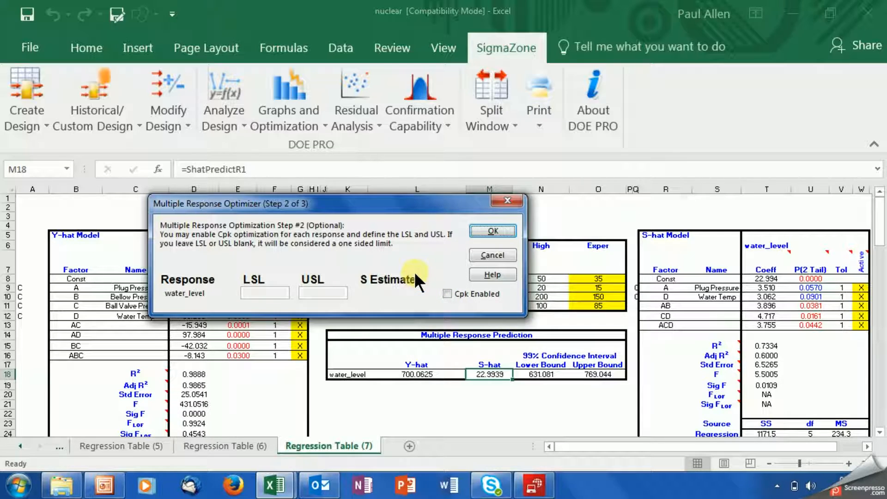
- Accept the optional Cpk settings unchanged and add a constraint setting the water_level Y-hat equal to 725
left_click(491, 231)
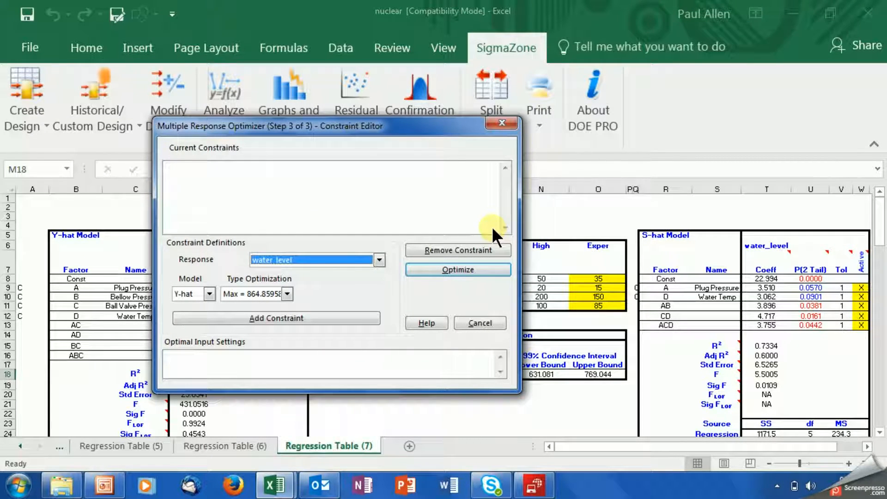
left_click(286, 292)
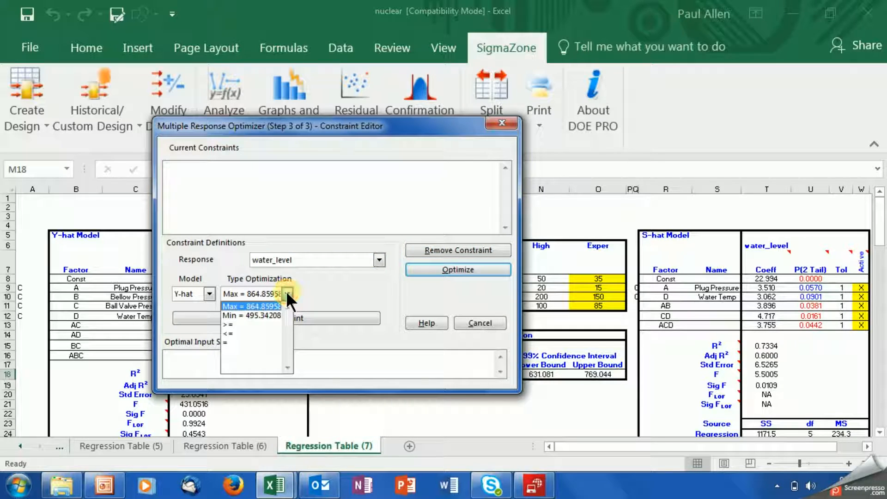
left_click(271, 342)
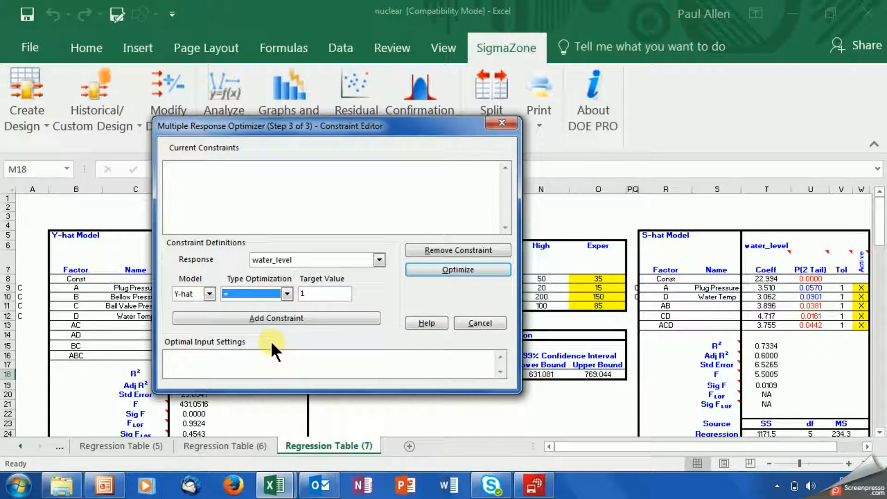
left_click(316, 293)
key("BackSpace")
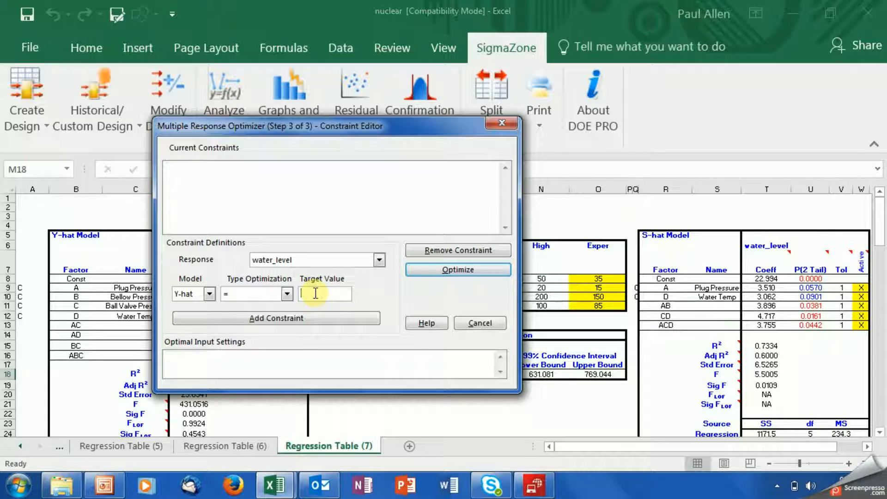
type("725")
left_click(309, 316)
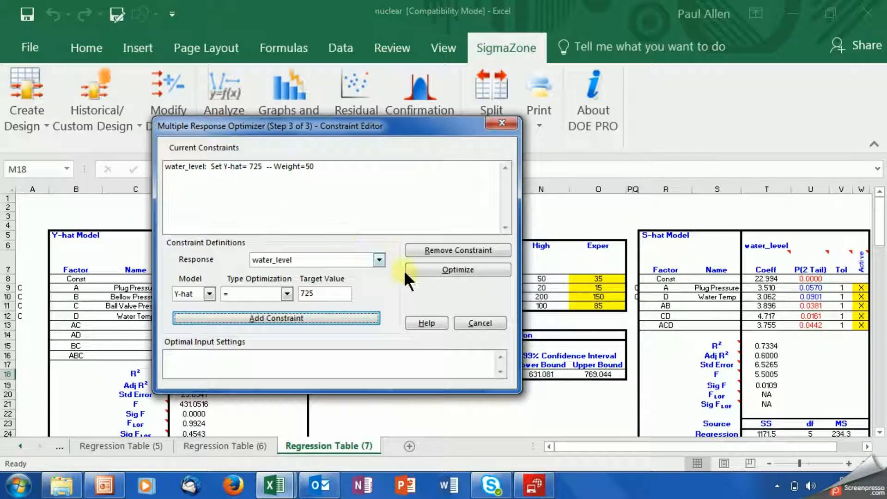
- Run the optimization, review the optimal input settings for all four factors, and transfer them to the worksheet
left_click(436, 271)
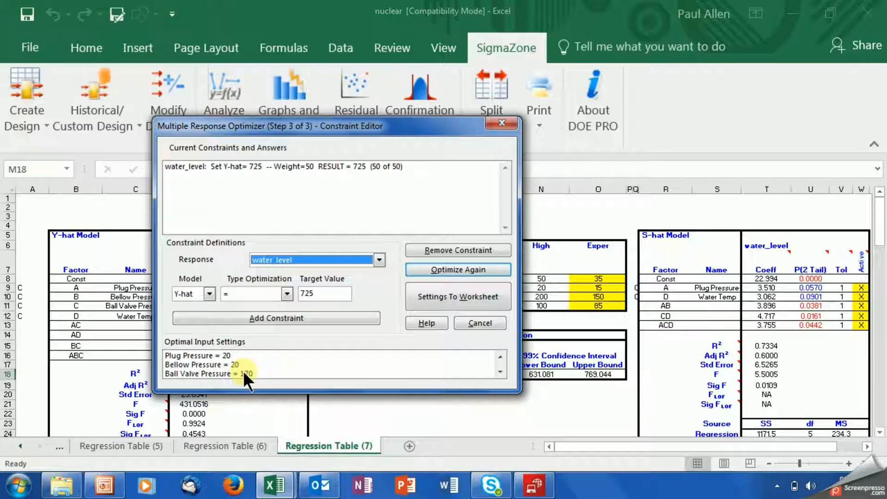
left_click(501, 368)
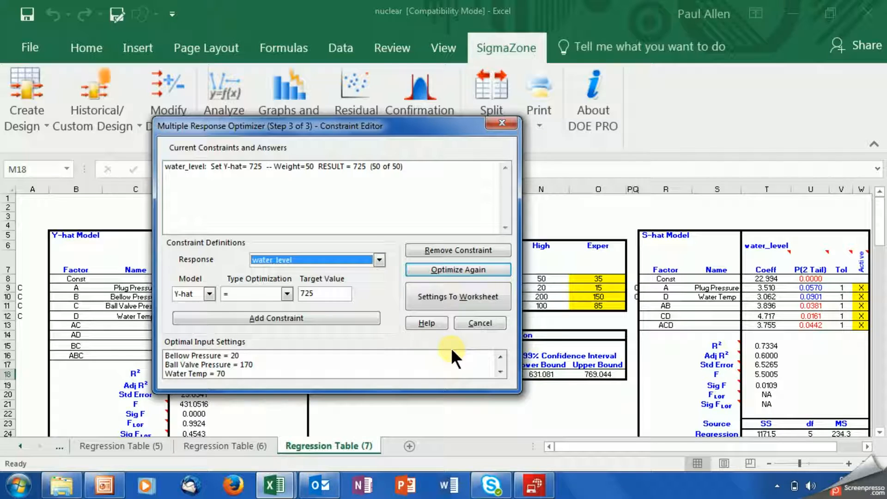
left_click(500, 356)
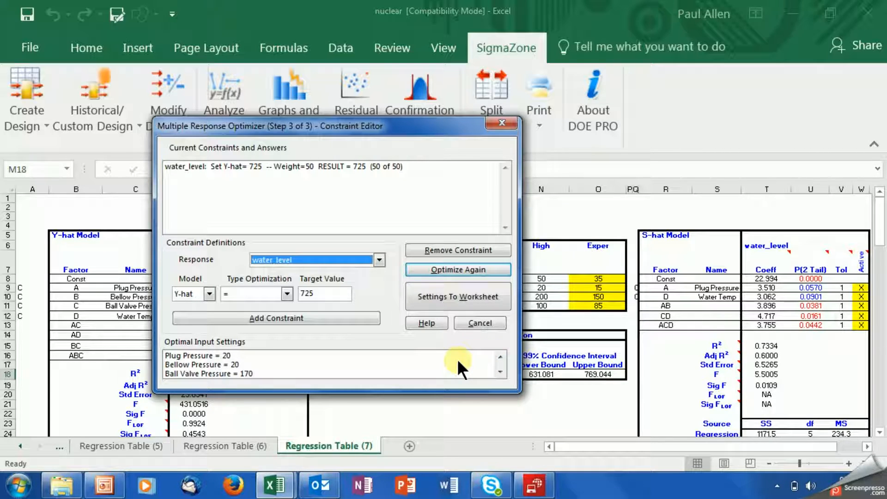
left_click(450, 298)
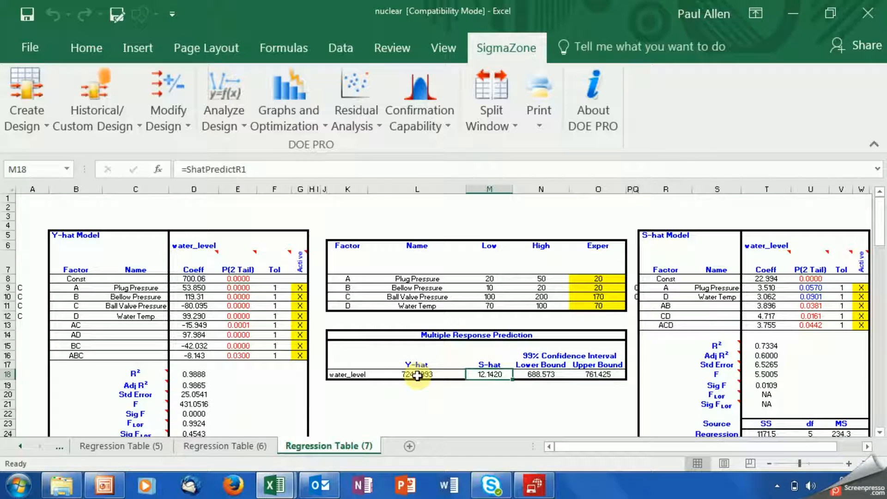
- Examine the predicted water_level Y-hat and S-hat, the transferred Exper factor settings, and the Y-hat model's P(2 Tail) for Bellow and Ball Valve Pressure
left_click(415, 373)
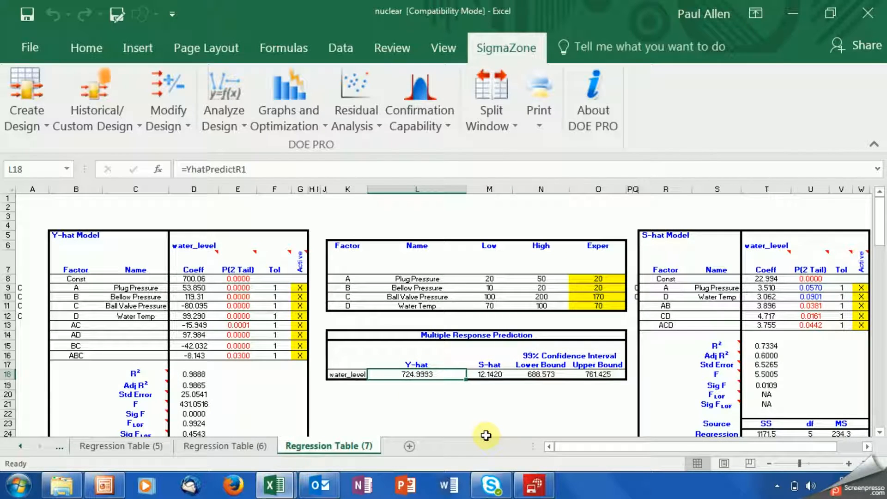
left_click(484, 374)
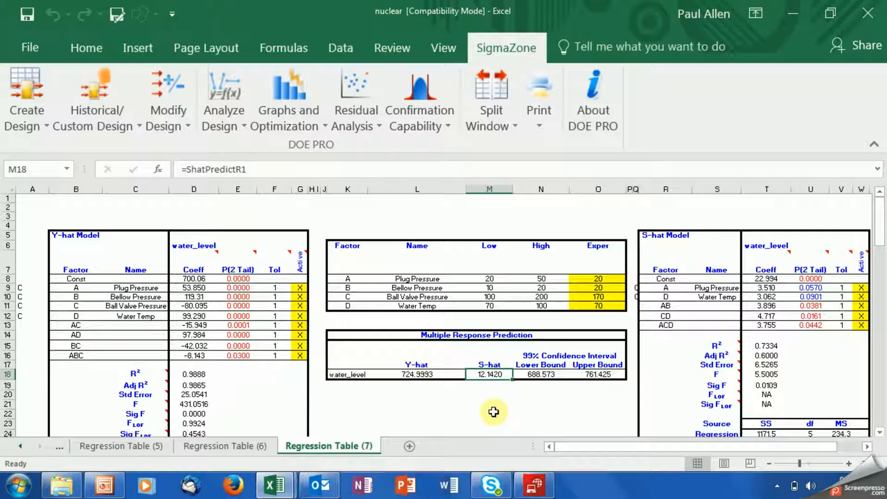
left_click(590, 280)
key("Down")
key("Down")
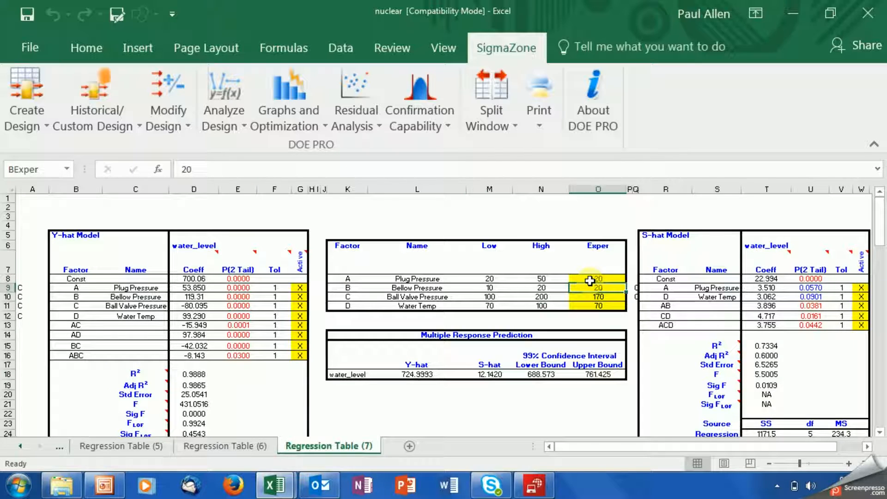
key("Down")
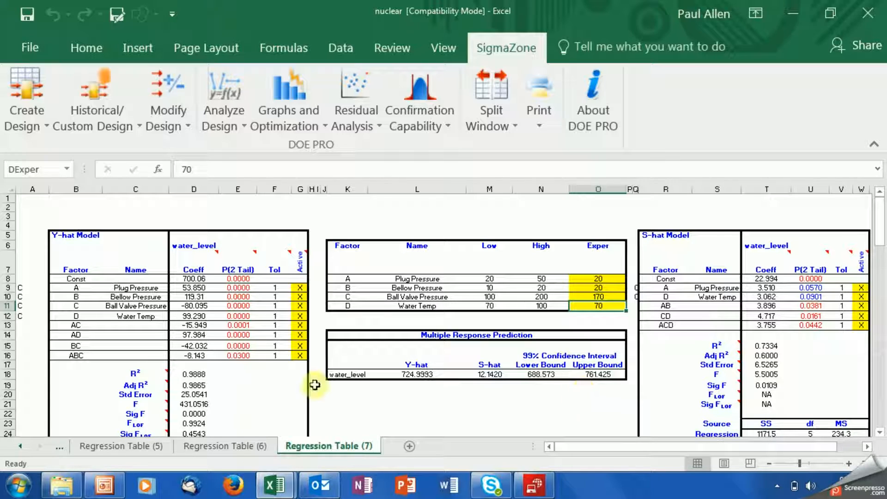
left_click(234, 296)
left_click(235, 306)
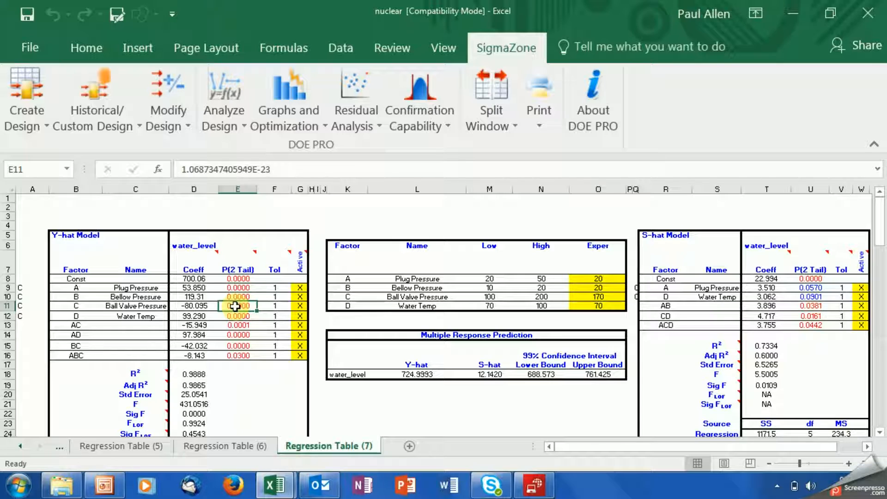
left_click(424, 374)
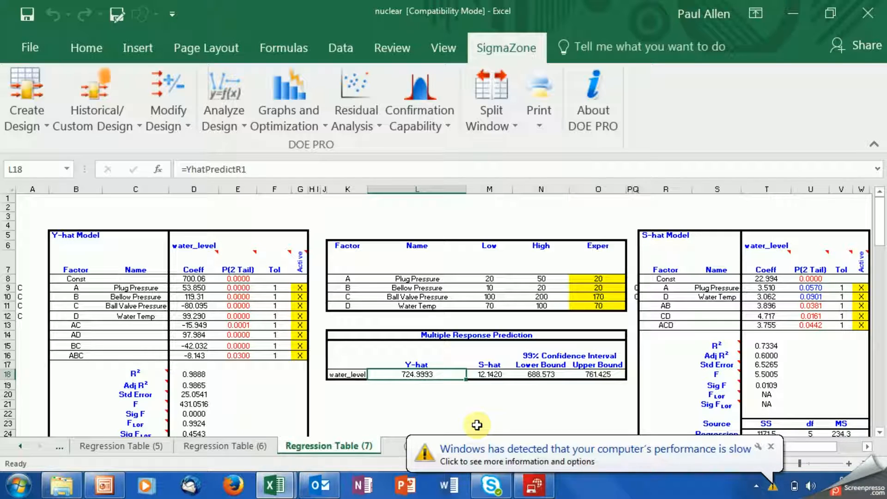
- Dismiss the Windows performance notification and review the coefficients of the Y-hat and S-hat models
left_click(771, 445)
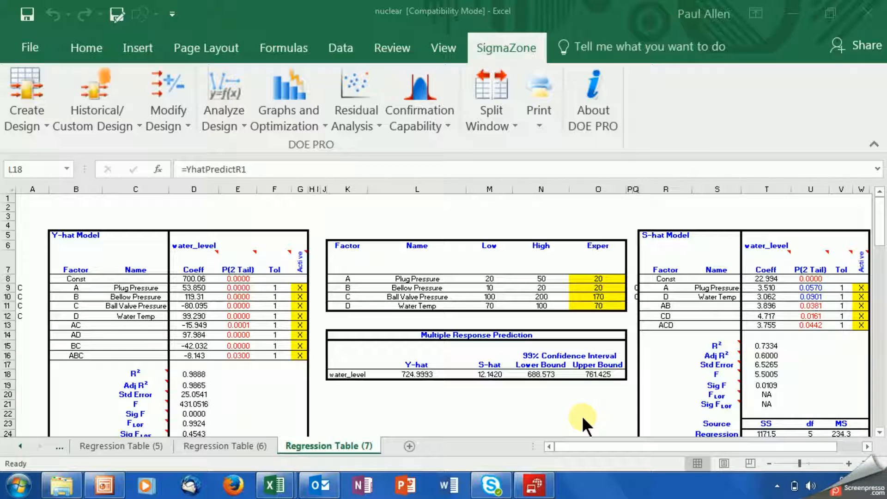
left_click(187, 277)
left_click_drag(187, 277, 189, 352)
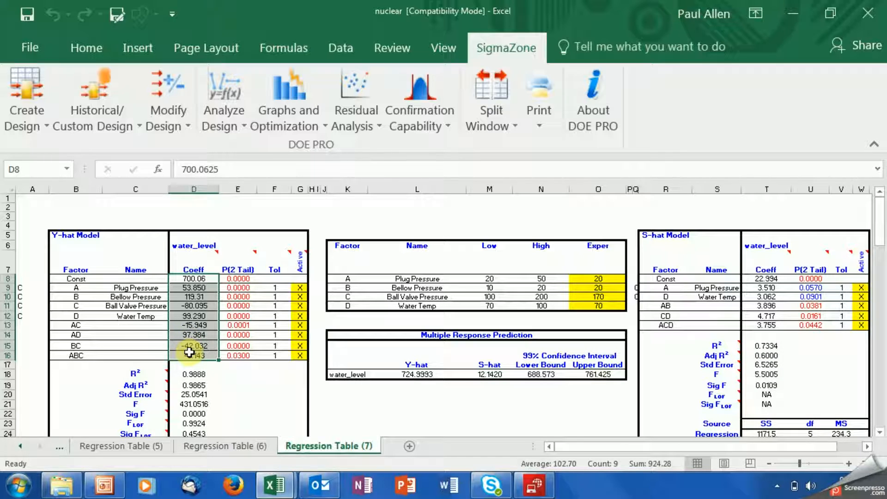
left_click(760, 279)
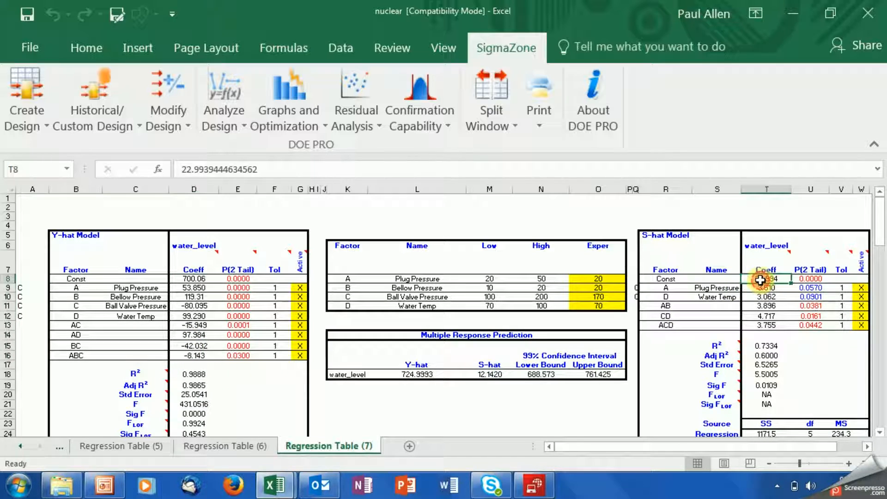
left_click_drag(760, 279, 767, 326)
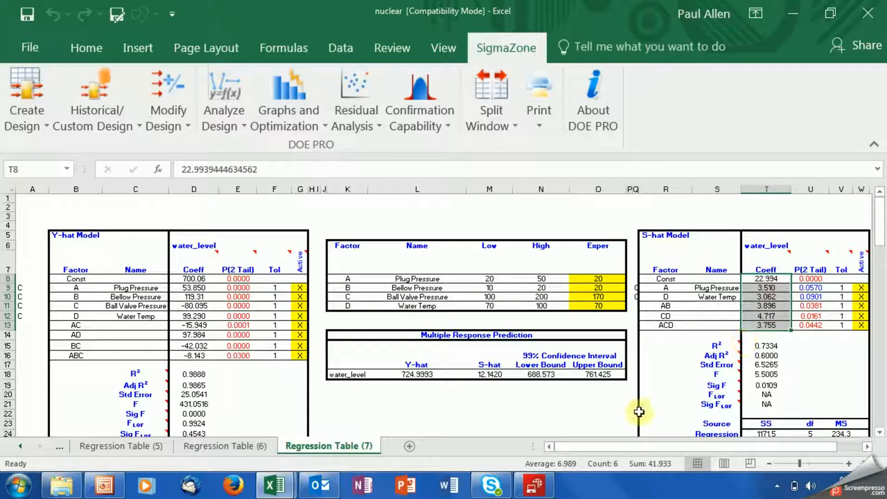
left_click(575, 407)
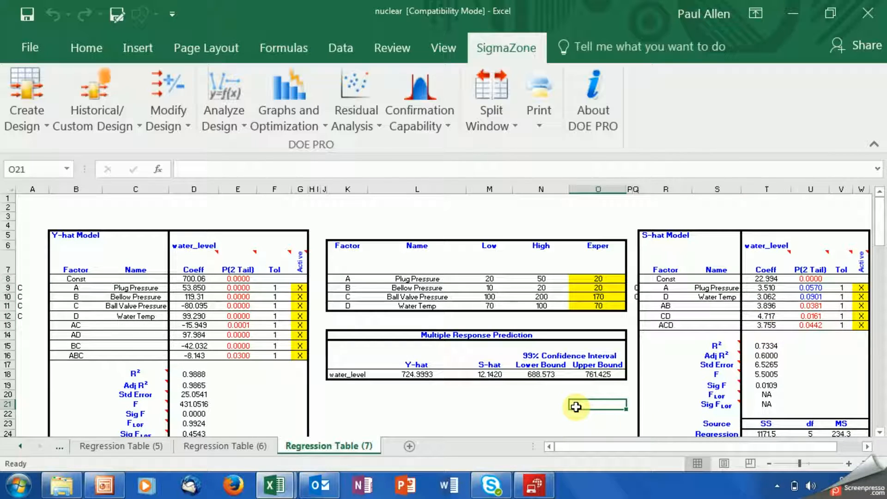